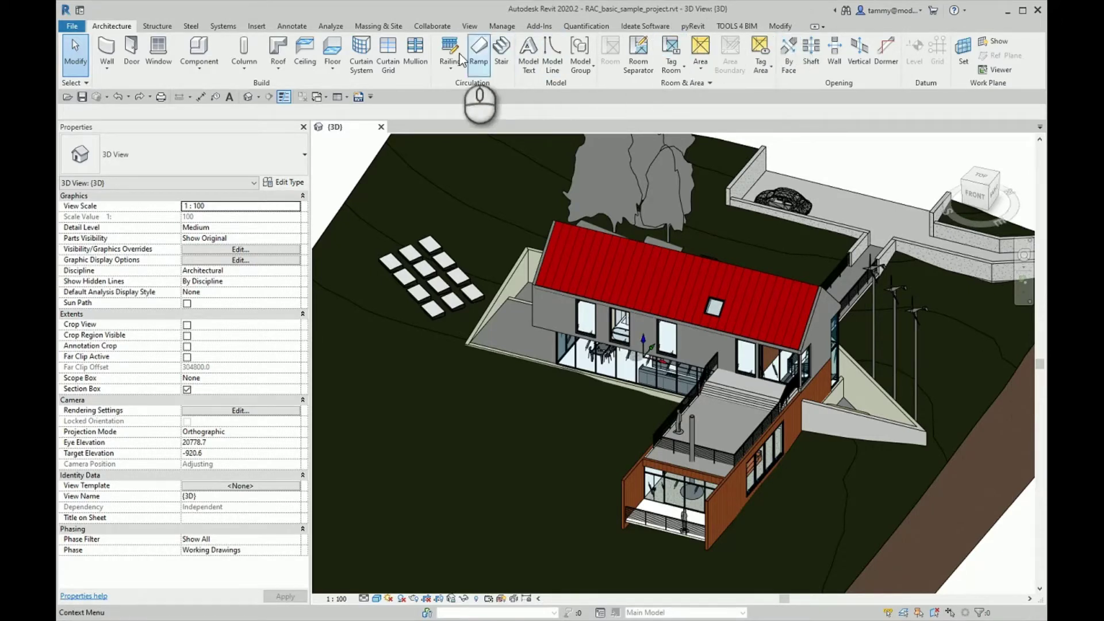
# - Examine the house in 3D, inspecting the gable end, the glazed ground-floor curtain wall and its junction with the timber-clad wall
pyautogui.click(431, 26)
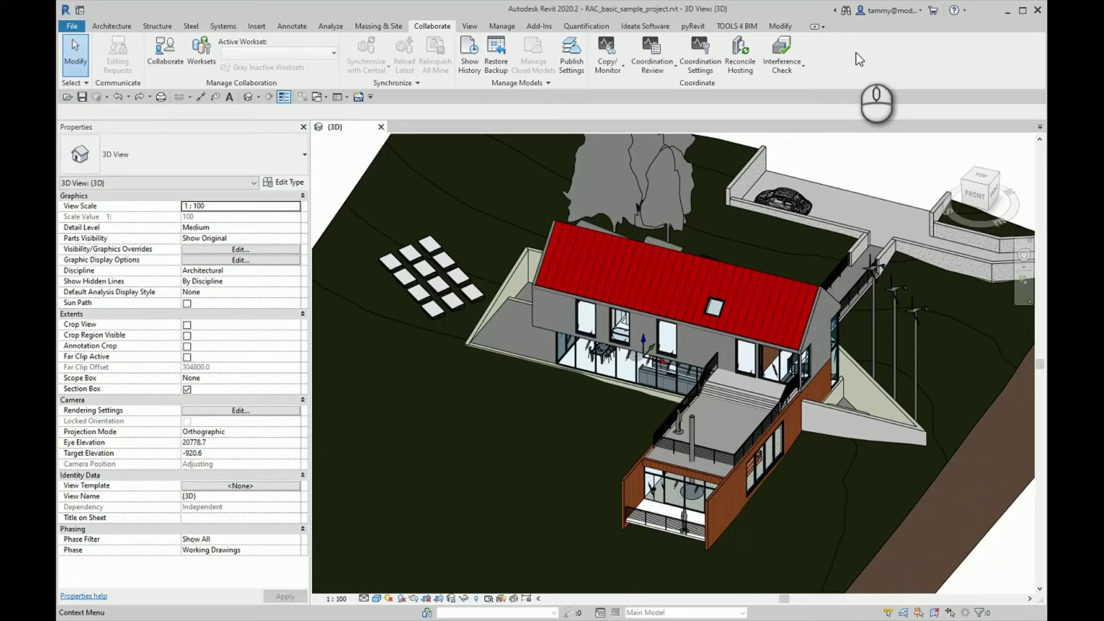
pyautogui.scroll(4, 699, 428)
pyautogui.keyDown('shift'); pyautogui.moveTo(699, 429); pyautogui.dragTo(741, 401, button='middle'); pyautogui.keyUp('shift')
pyautogui.moveTo(557, 449); pyautogui.dragTo(883, 271, button='middle')
pyautogui.scroll(3, 410, 274)
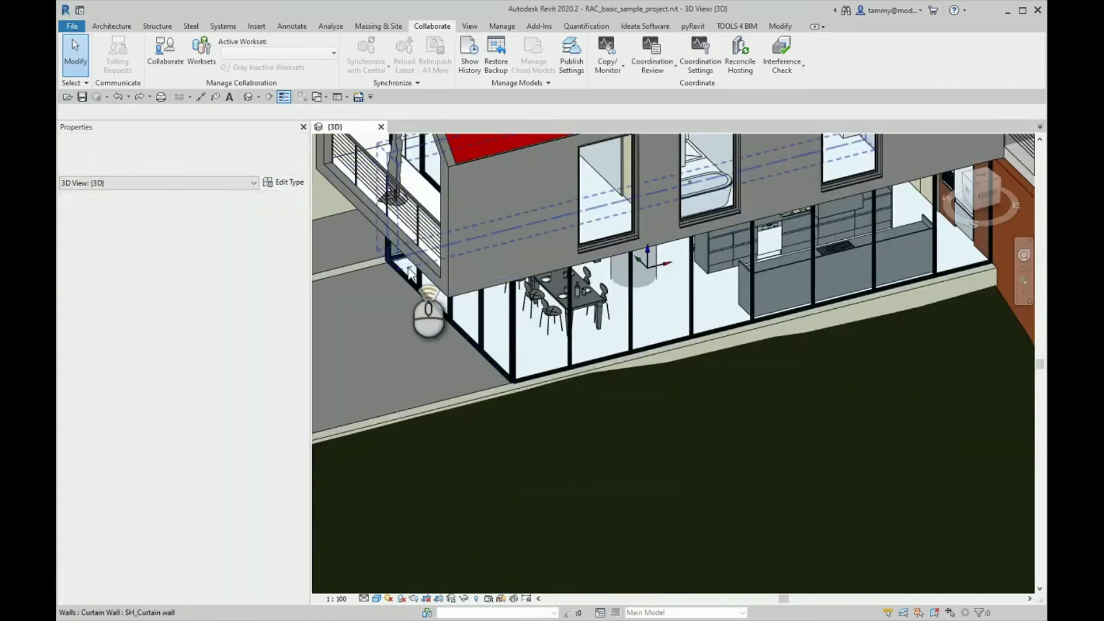
pyautogui.scroll(2, 409, 274)
pyautogui.moveTo(409, 273); pyautogui.dragTo(491, 384, button='middle')
pyautogui.scroll(-3, 508, 332)
pyautogui.moveTo(508, 332); pyautogui.dragTo(491, 444, button='middle')
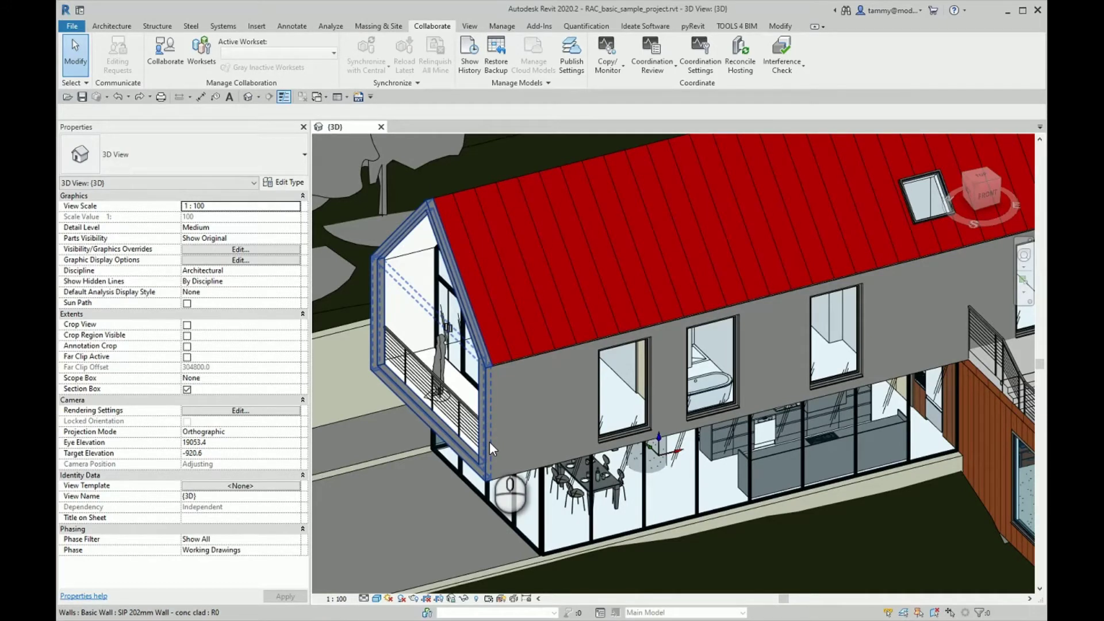
pyautogui.scroll(3, 985, 463)
pyautogui.scroll(3, 906, 473)
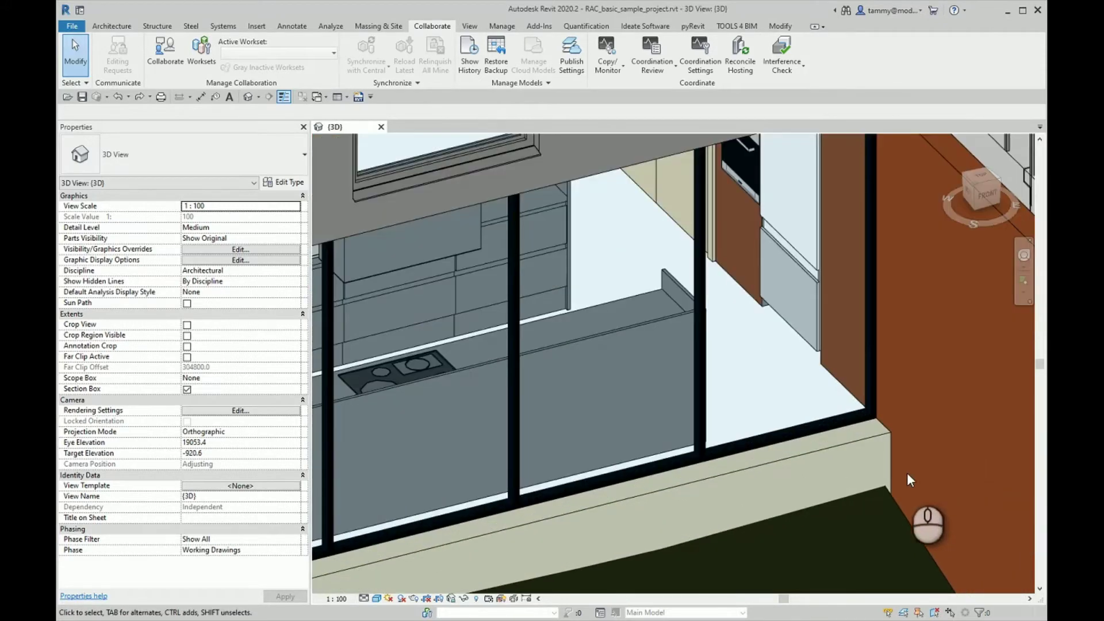
pyautogui.scroll(-3, 897, 437)
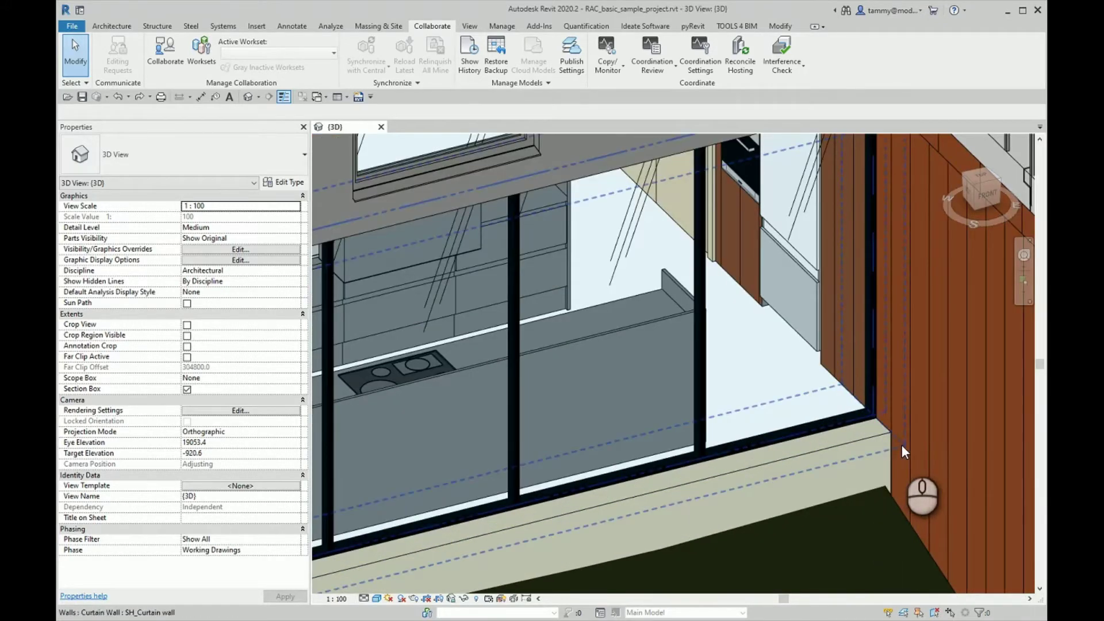
pyautogui.scroll(-2, 902, 444)
pyautogui.scroll(-3, 902, 444)
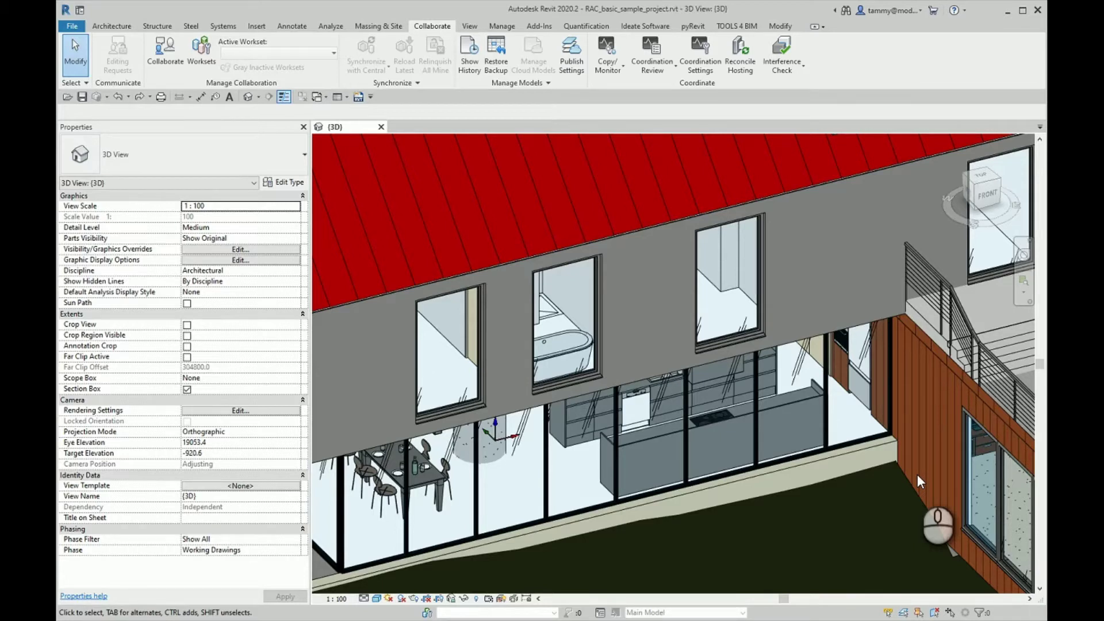
# - Run an interference check of the current project's floors against the railings in the same project
pyautogui.click(792, 63)
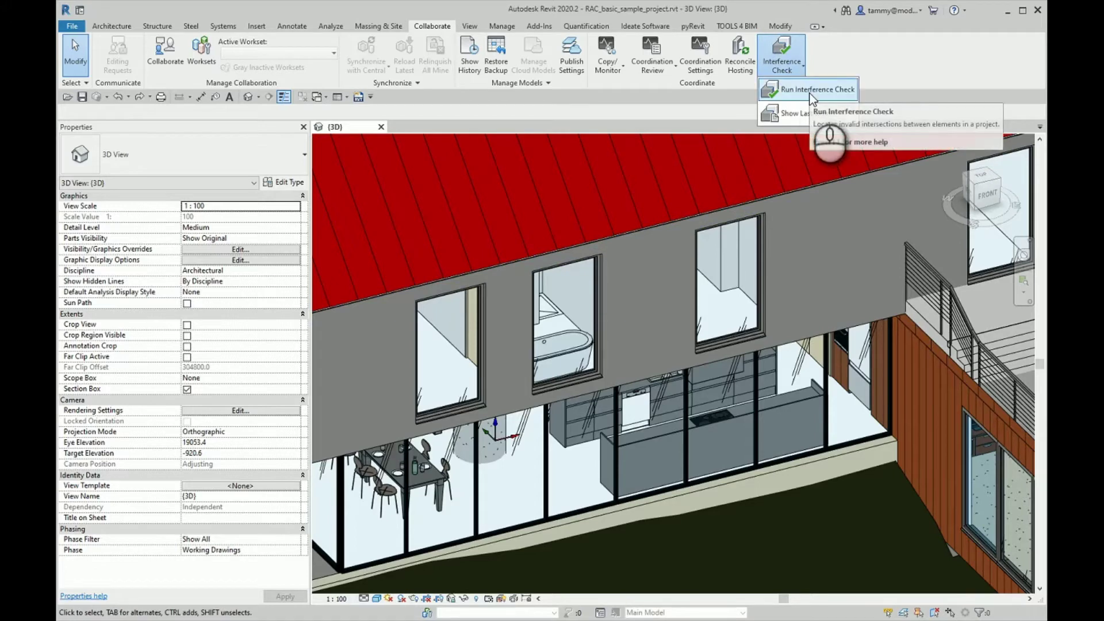
pyautogui.click(810, 91)
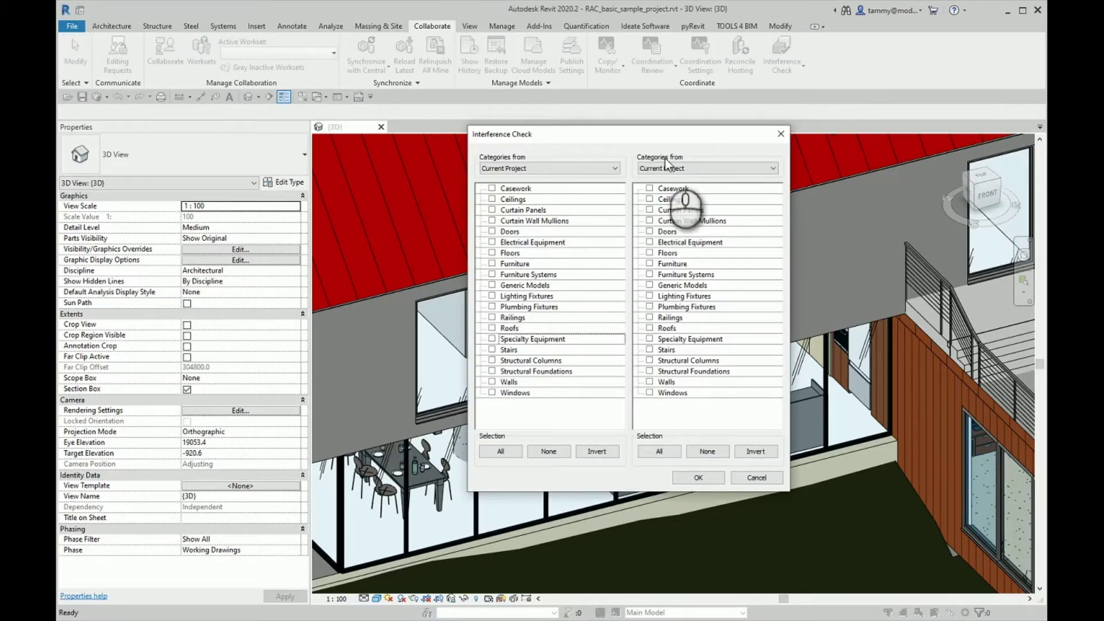
pyautogui.click(554, 167)
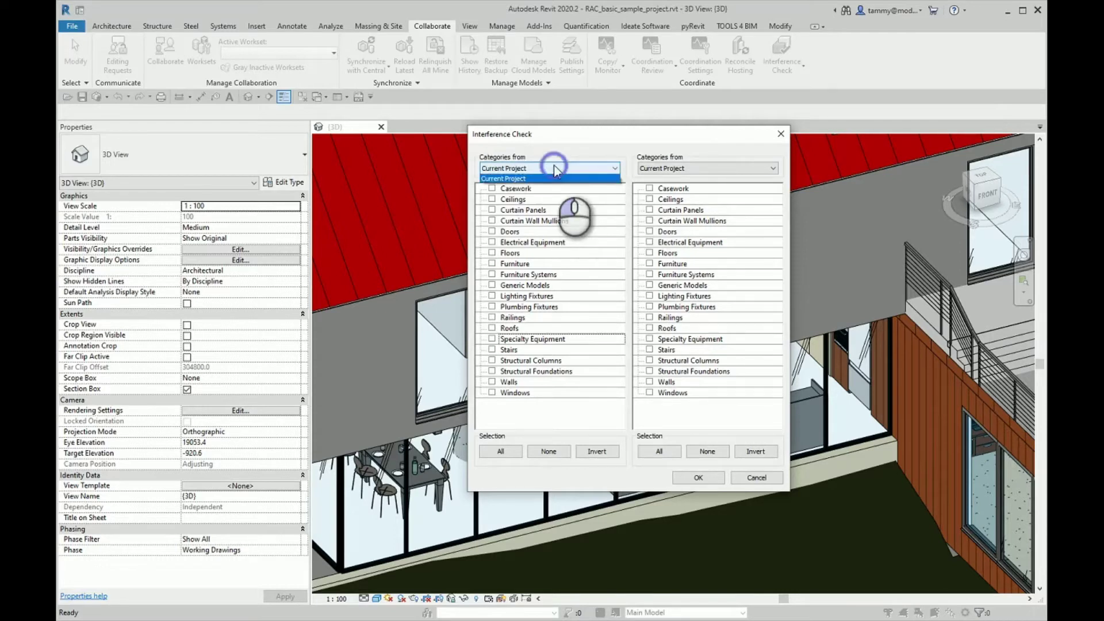
pyautogui.click(683, 167)
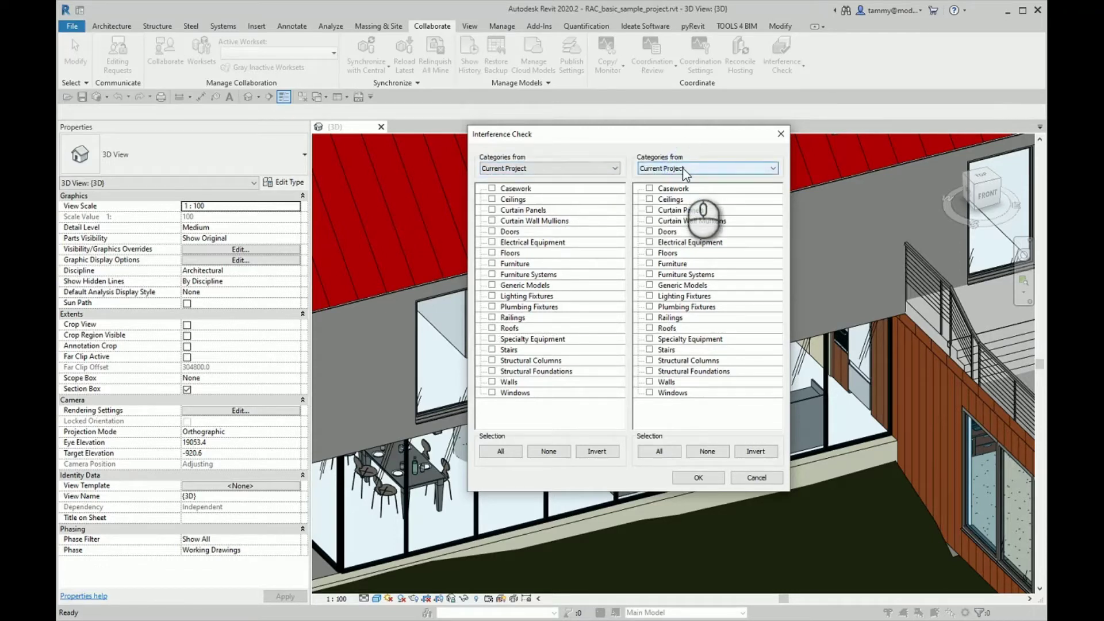
pyautogui.click(682, 168)
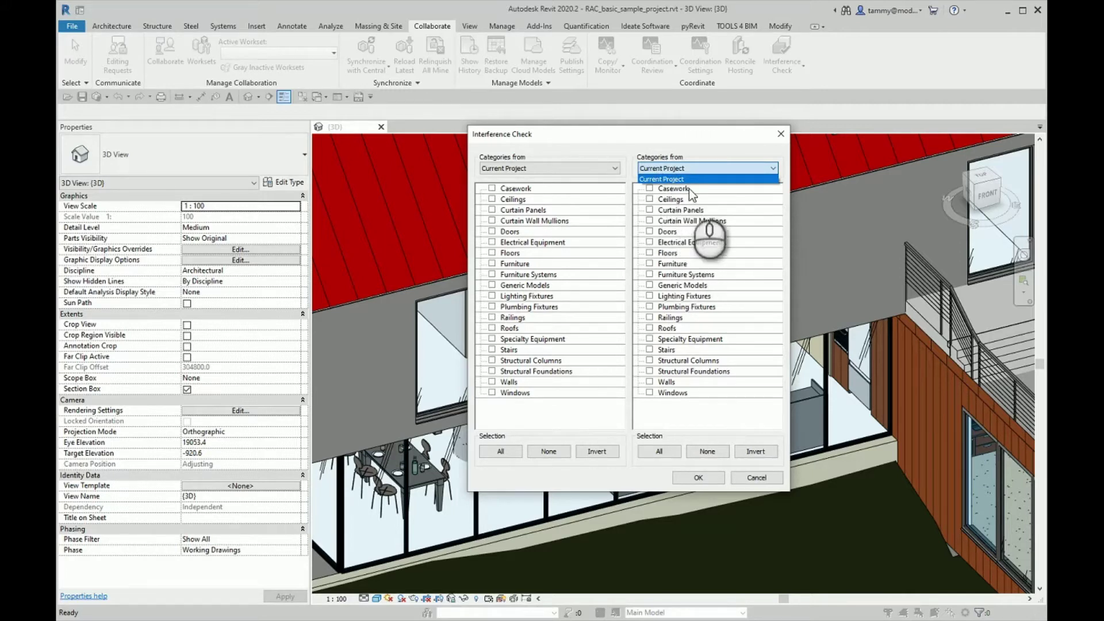
pyautogui.click(707, 140)
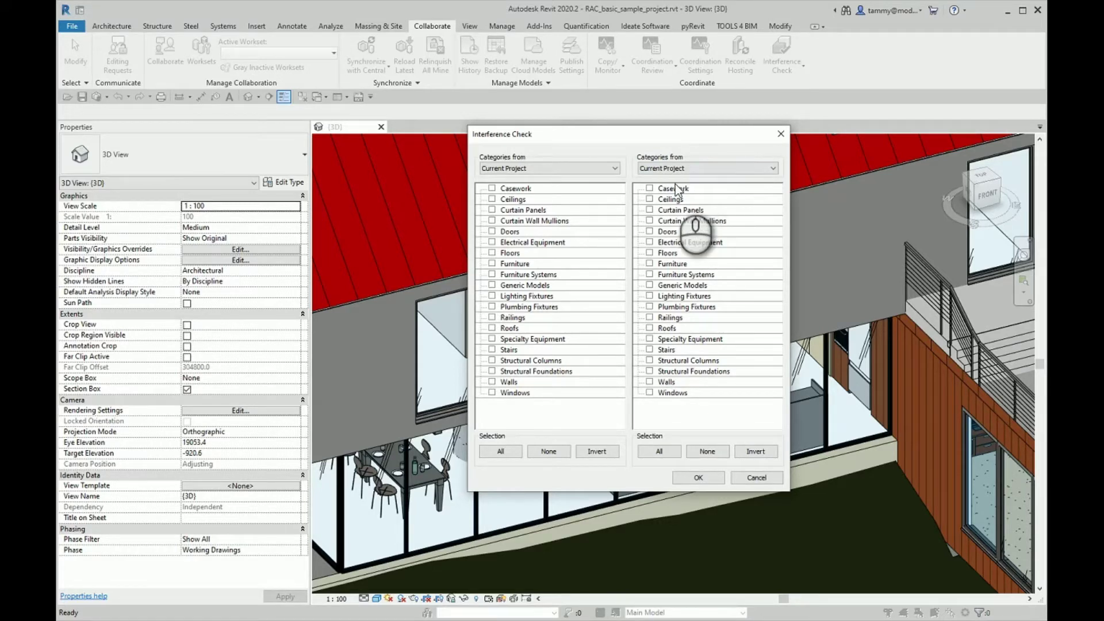
pyautogui.click(492, 253)
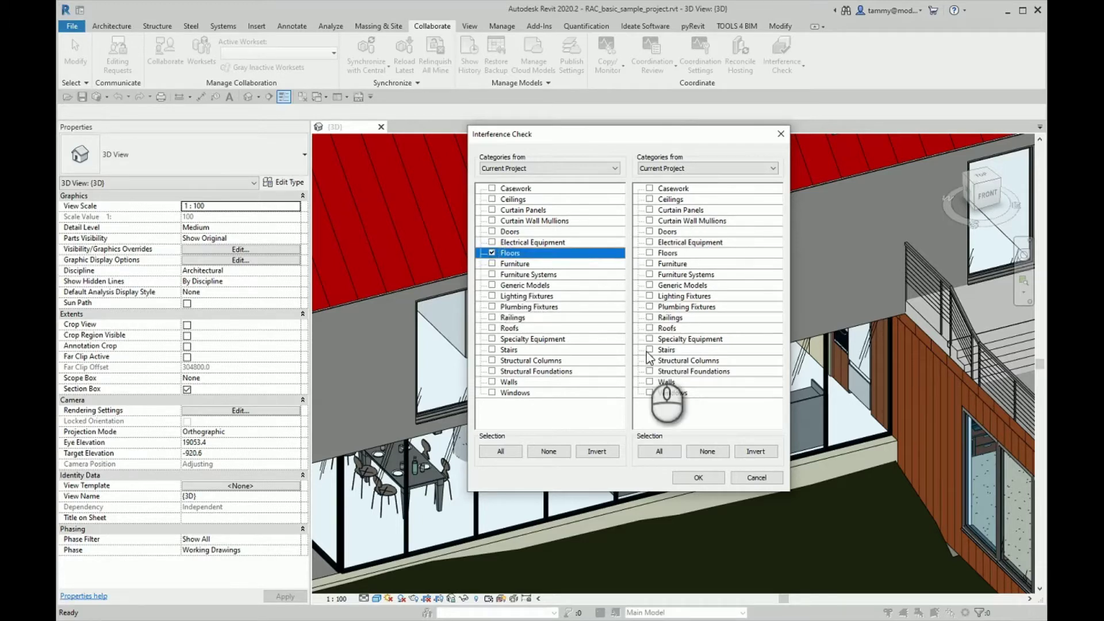
pyautogui.click(650, 317)
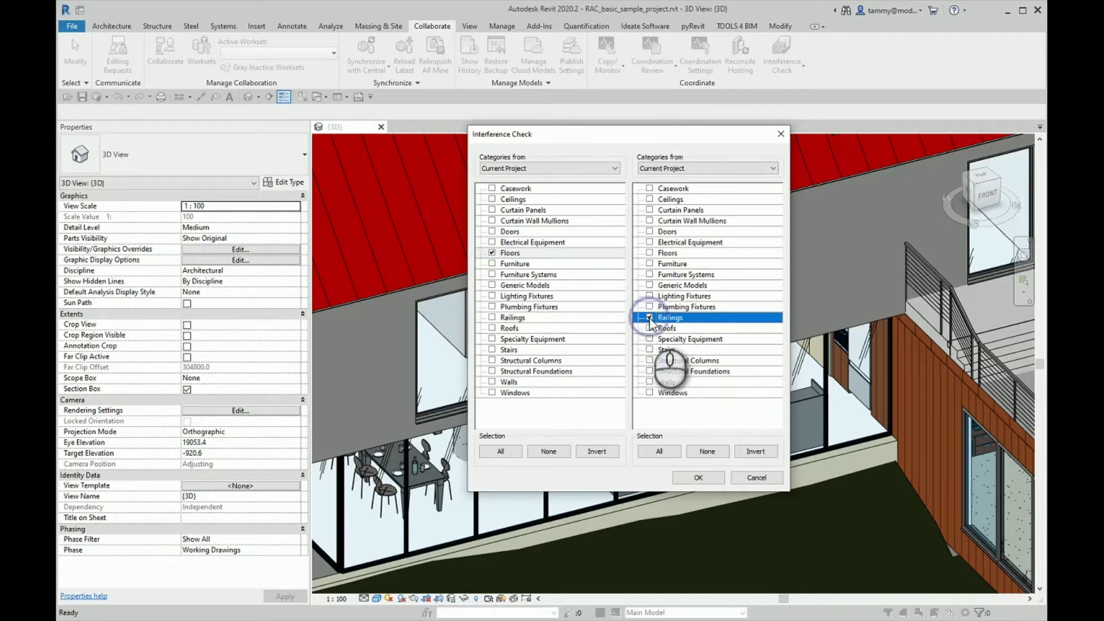
pyautogui.click(698, 477)
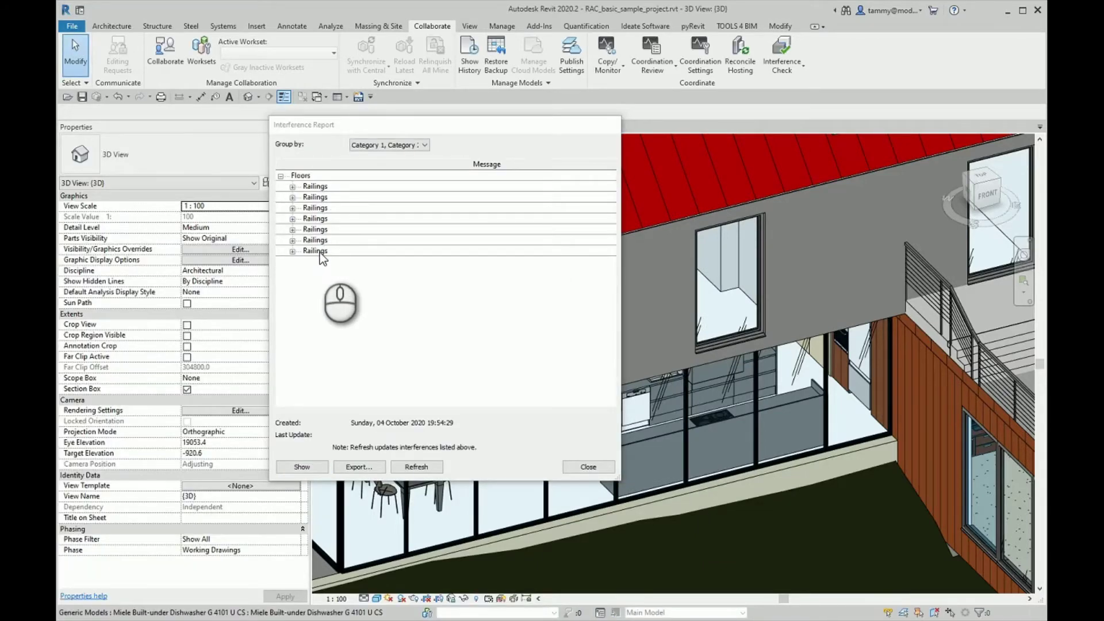
# - Highlight the third floor–railing clash from the report in the model and move the report clear of the building
pyautogui.click(316, 210)
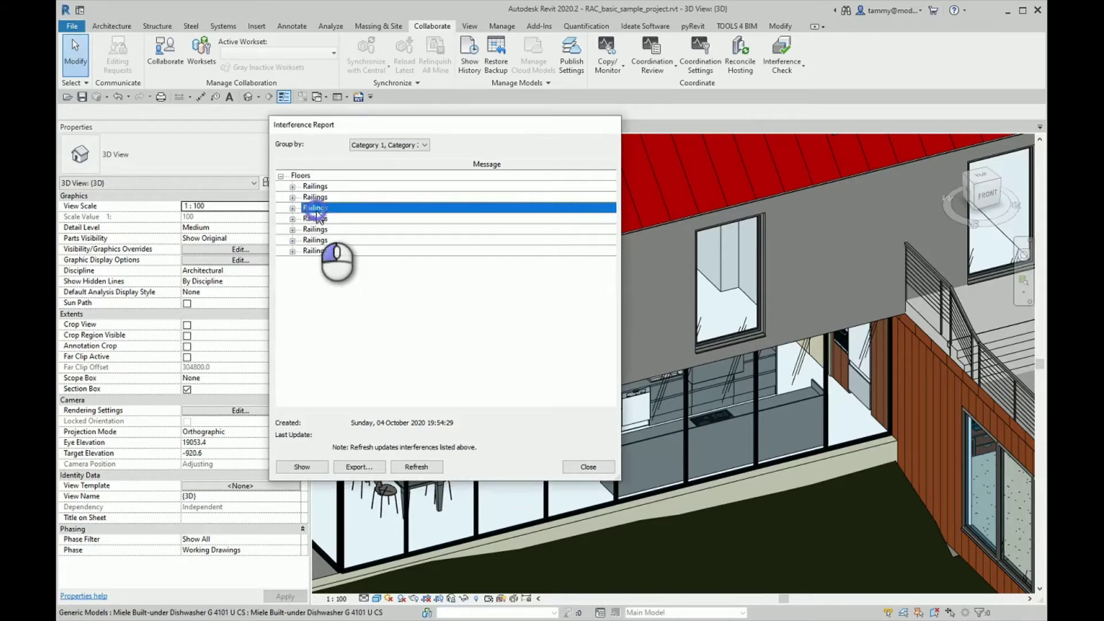
pyautogui.scroll(-2, 805, 341)
pyautogui.scroll(-4, 806, 341)
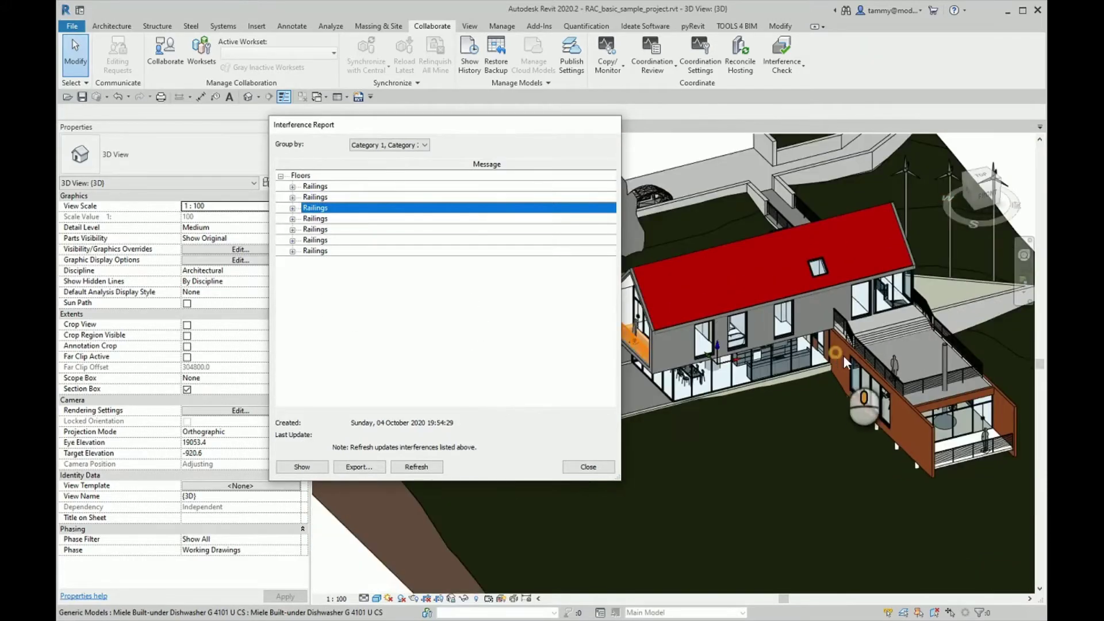
pyautogui.moveTo(480, 141); pyautogui.dragTo(353, 159)
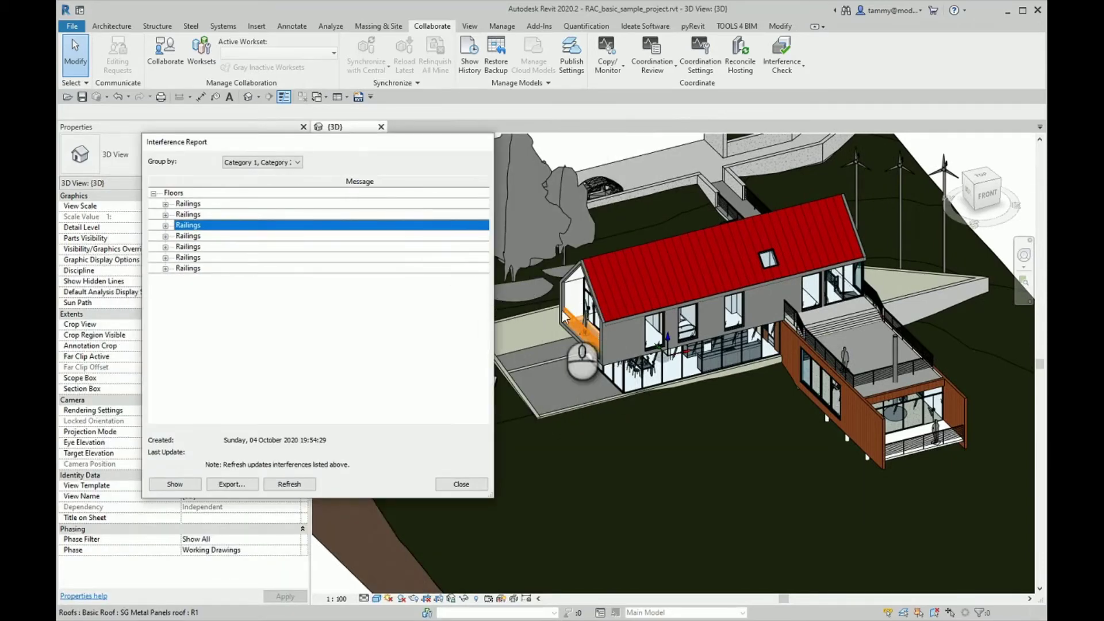
# - Highlight the fourth and last floor–railing clashes from the report, and inspect where the terrace railing's end post meets the slab edge
pyautogui.click(186, 236)
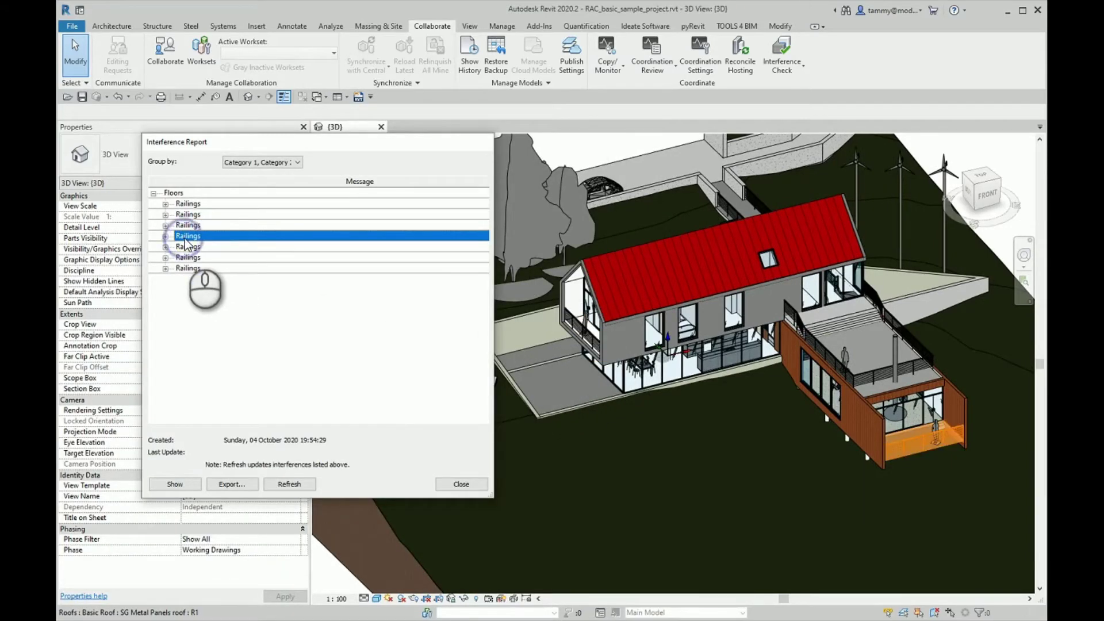
pyautogui.scroll(6, 929, 454)
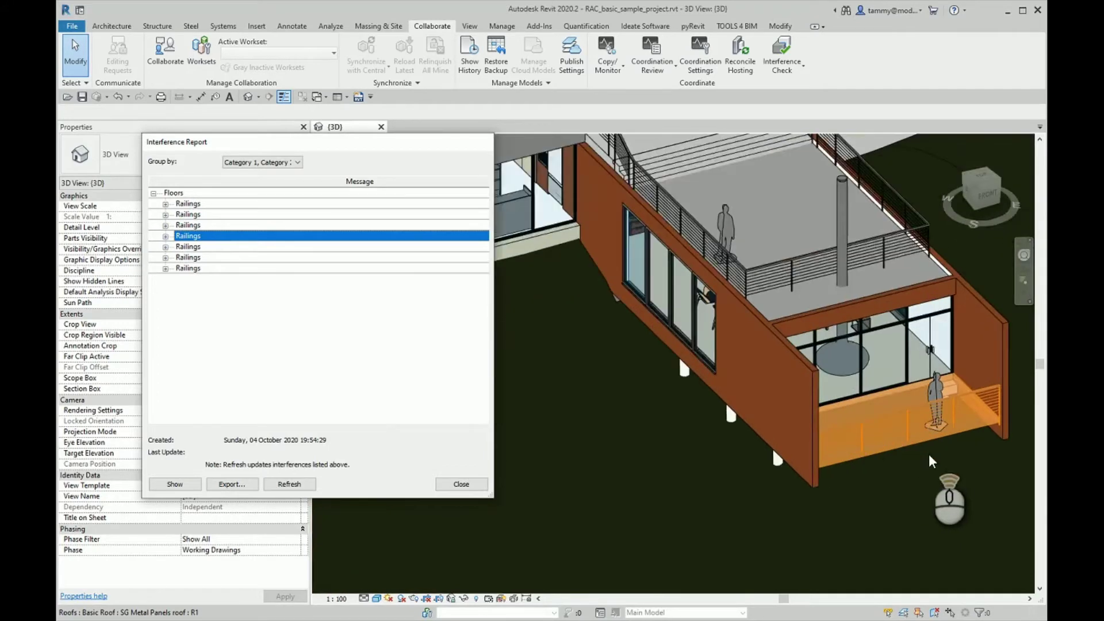
pyautogui.keyDown('shift'); pyautogui.moveTo(876, 450); pyautogui.dragTo(776, 513, button='middle'); pyautogui.keyUp('shift')
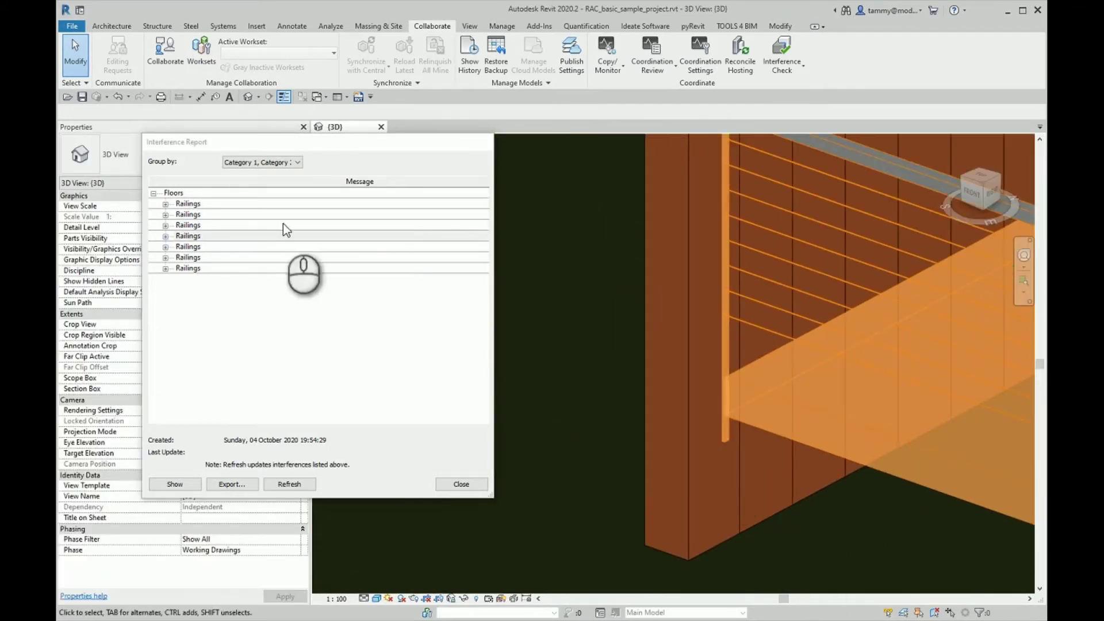
pyautogui.click(193, 268)
pyautogui.scroll(4, 743, 426)
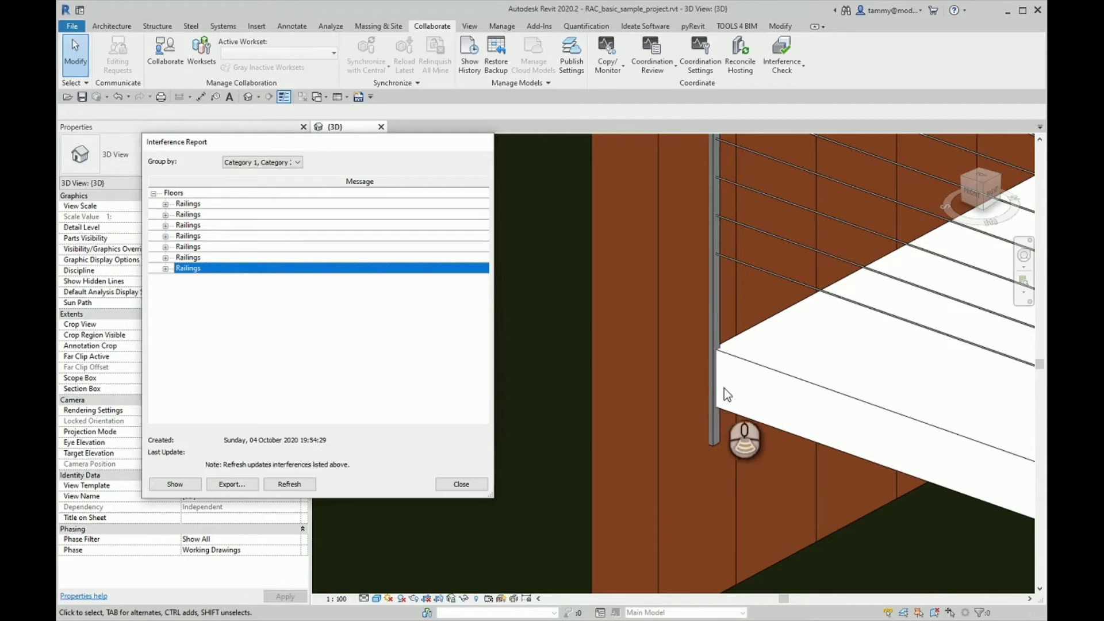
pyautogui.scroll(-3, 724, 388)
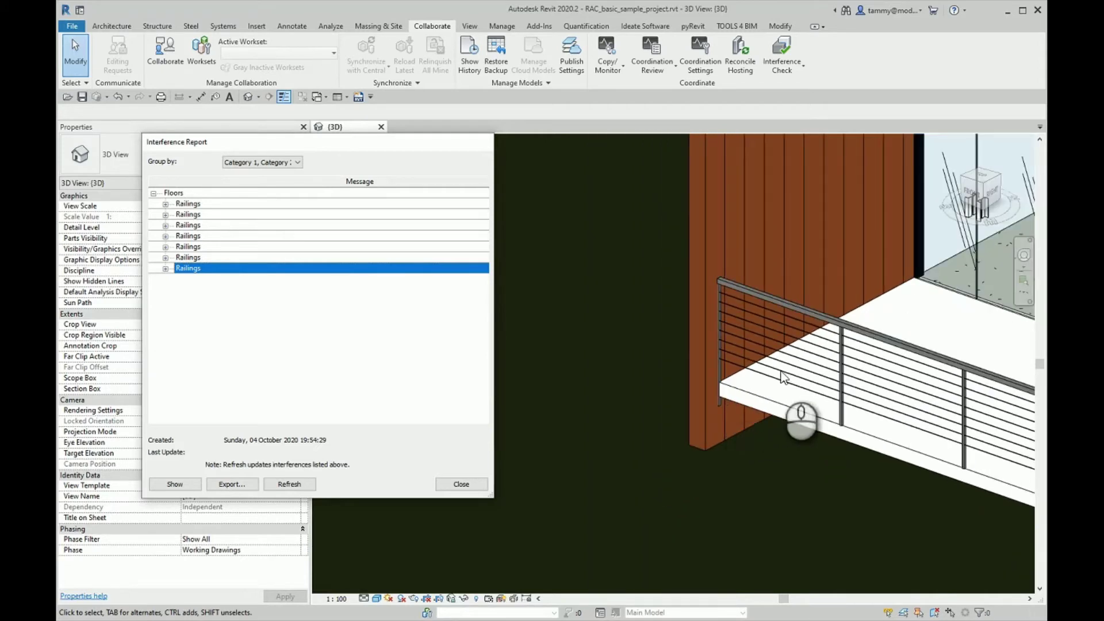
# - Close the interference report and set the base offset of the SH_1100mm terrace railing to 300
pyautogui.click(793, 379)
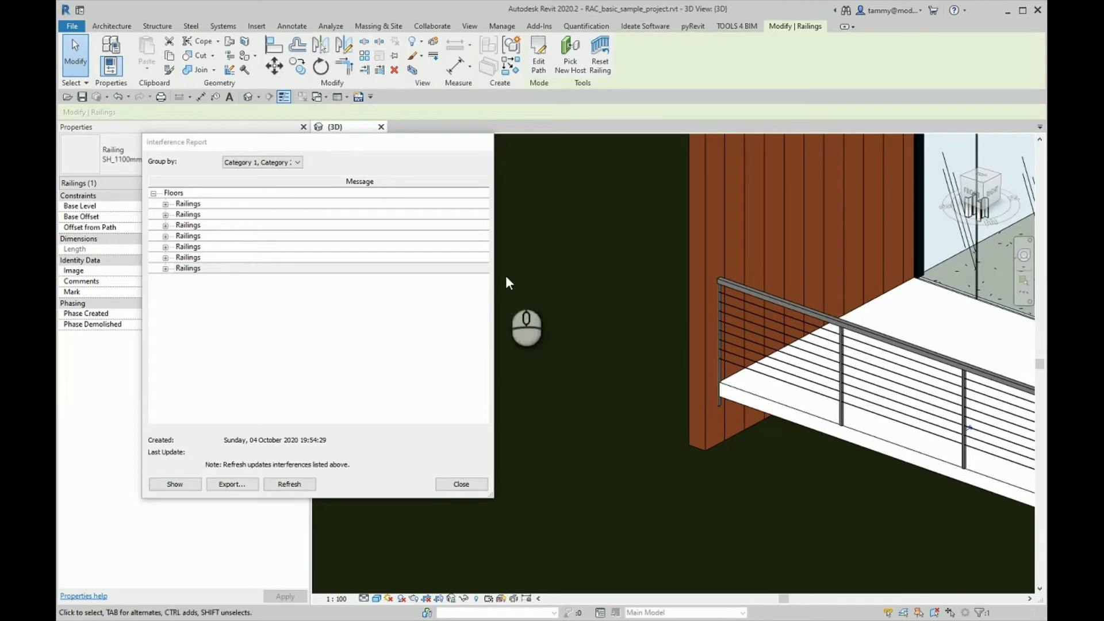
pyautogui.click(466, 484)
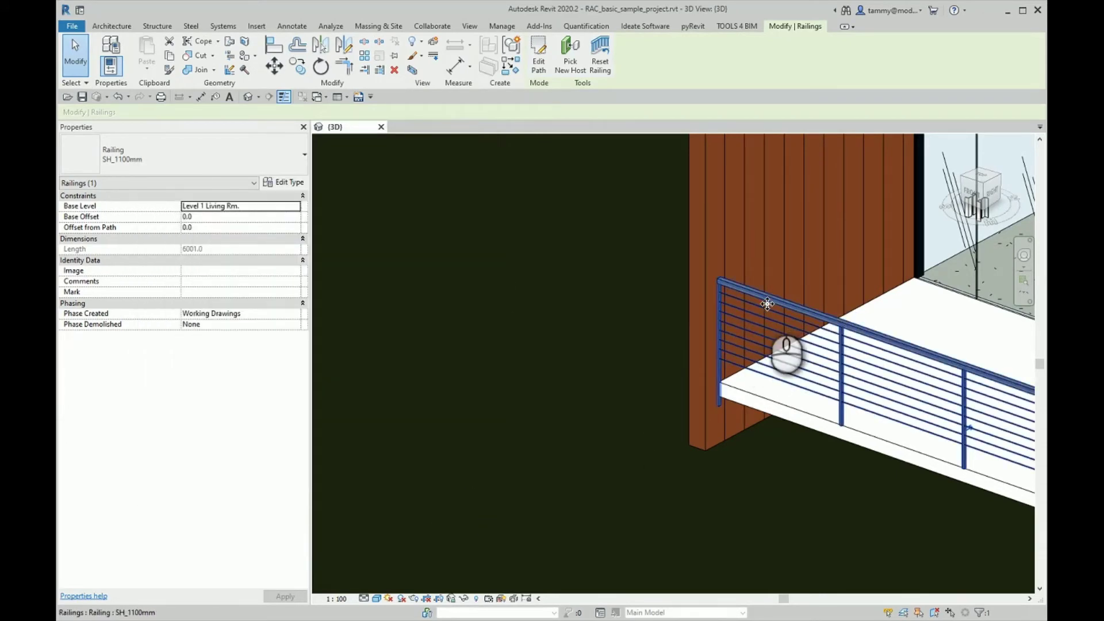
pyautogui.press('Escape')
pyautogui.click(766, 302)
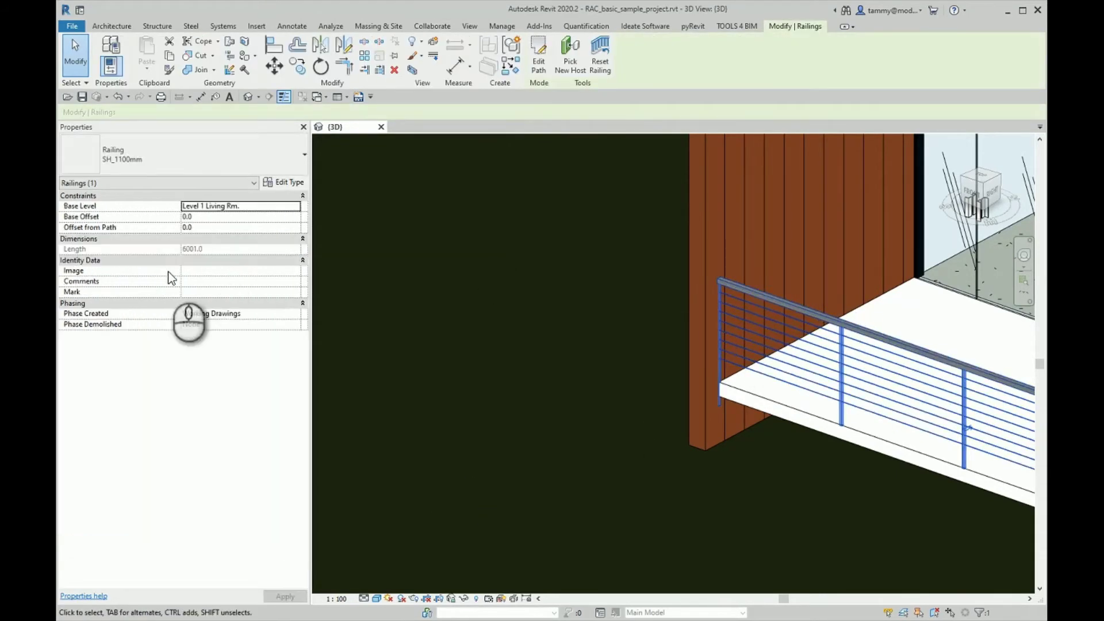
pyautogui.click(206, 217)
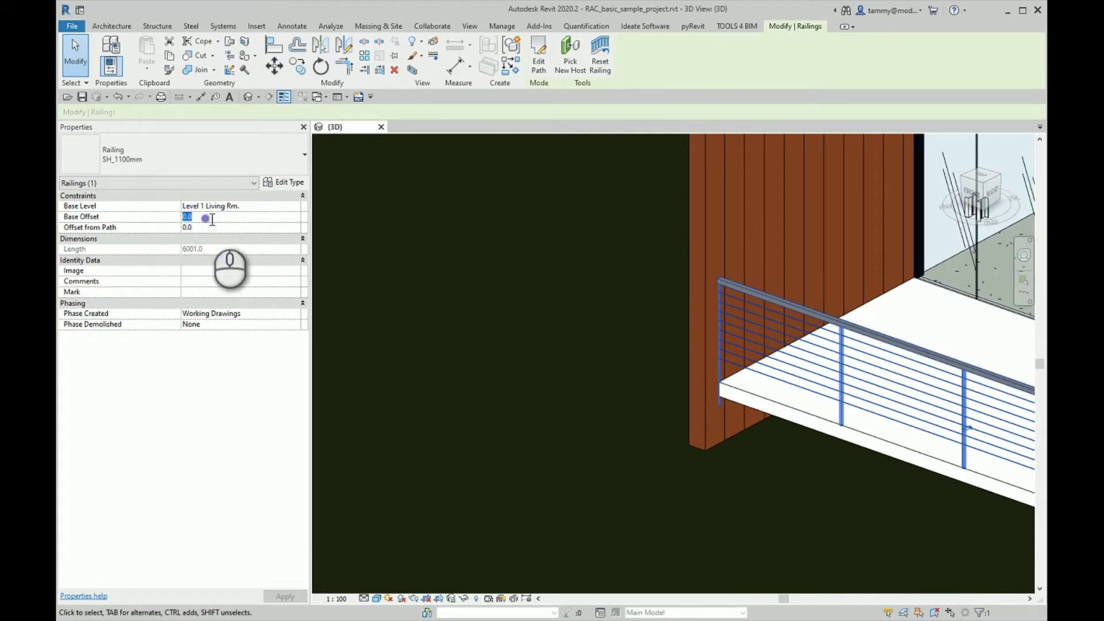
pyautogui.write('300')
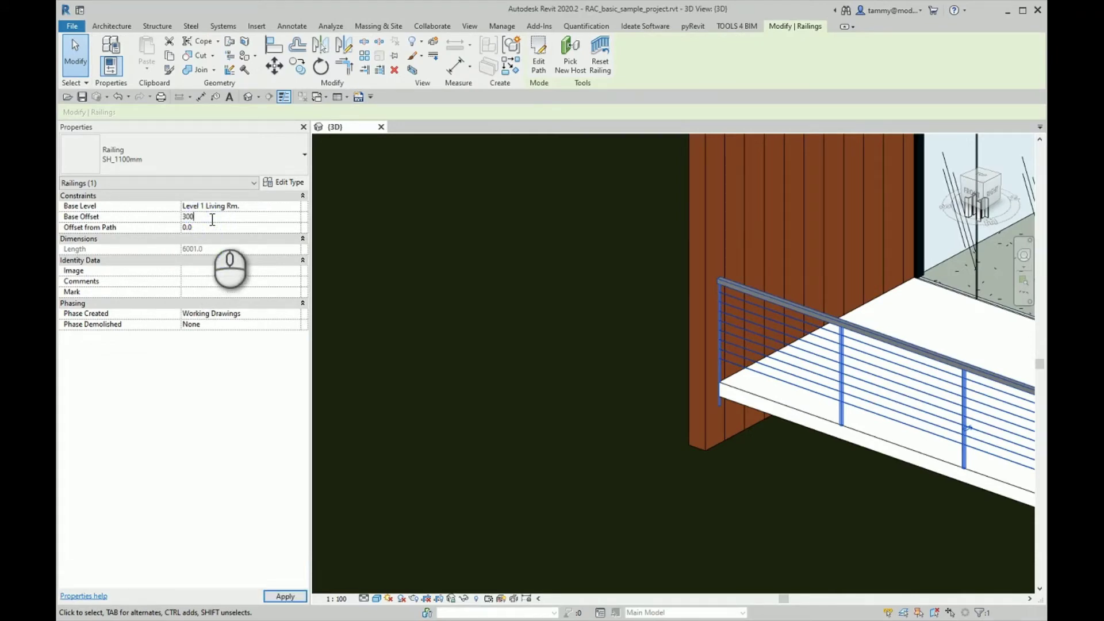
pyautogui.click(286, 595)
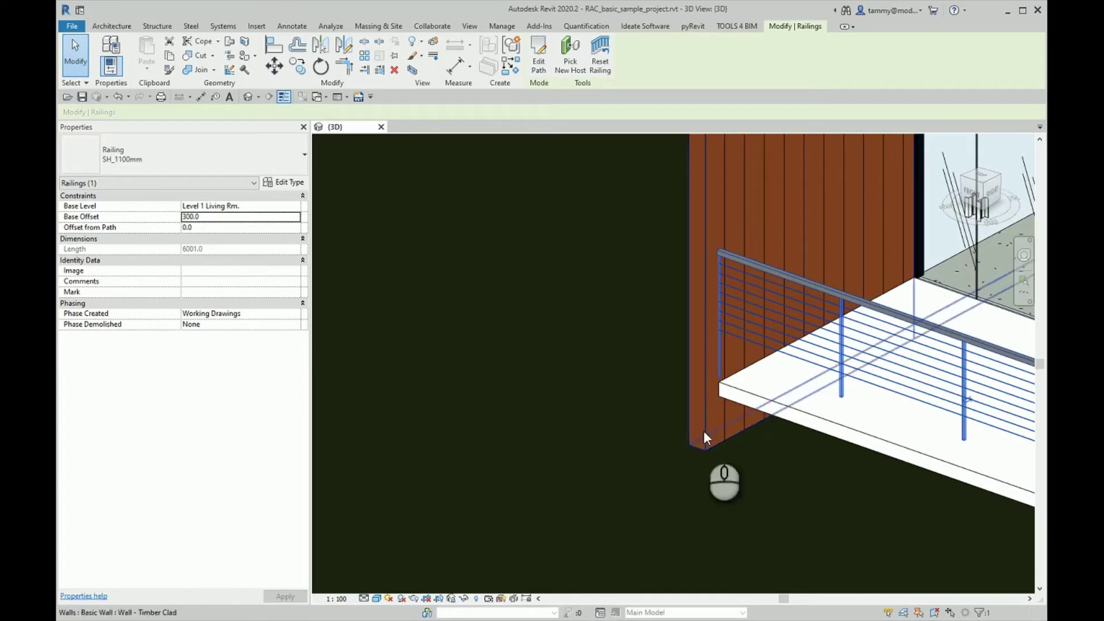
pyautogui.click(522, 434)
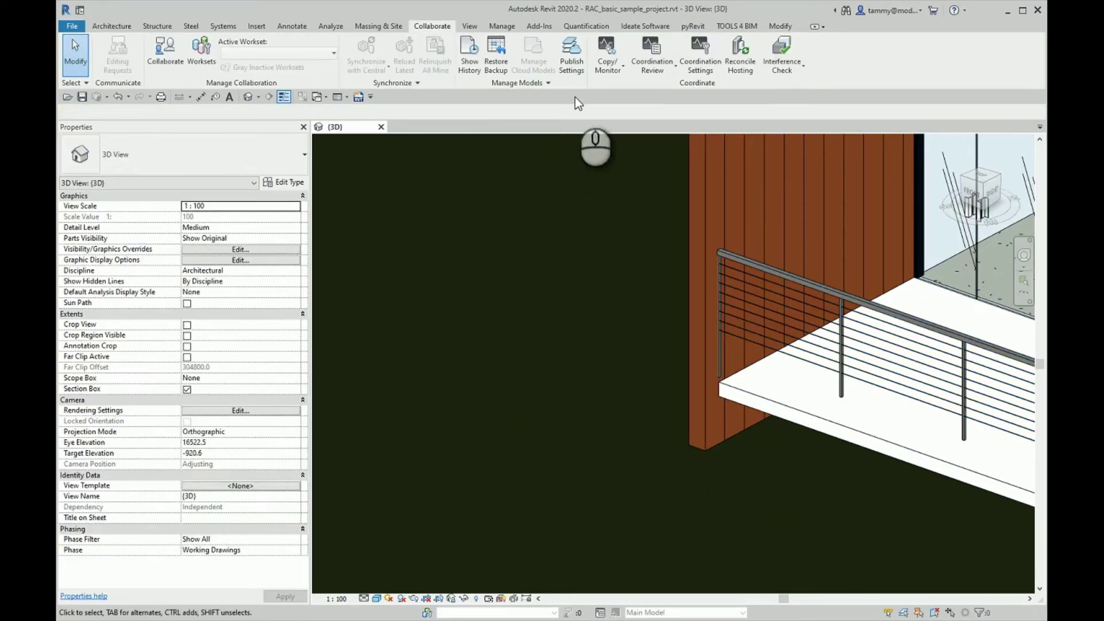
# - Reopen the last interference report and refresh its list of floor–railing clashes
pyautogui.click(782, 66)
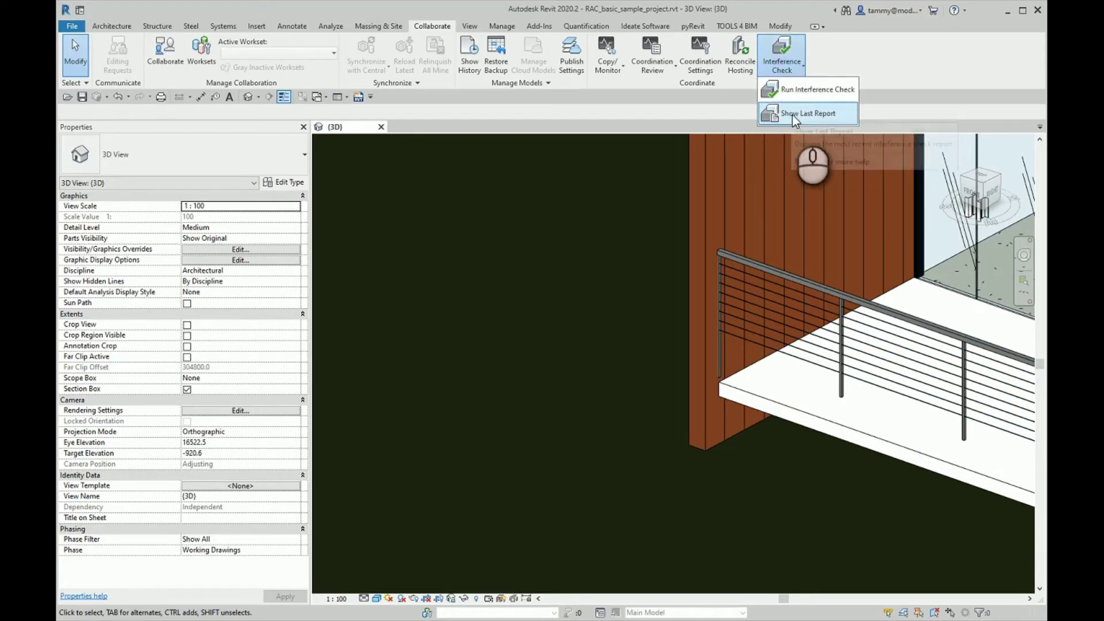
pyautogui.click(799, 113)
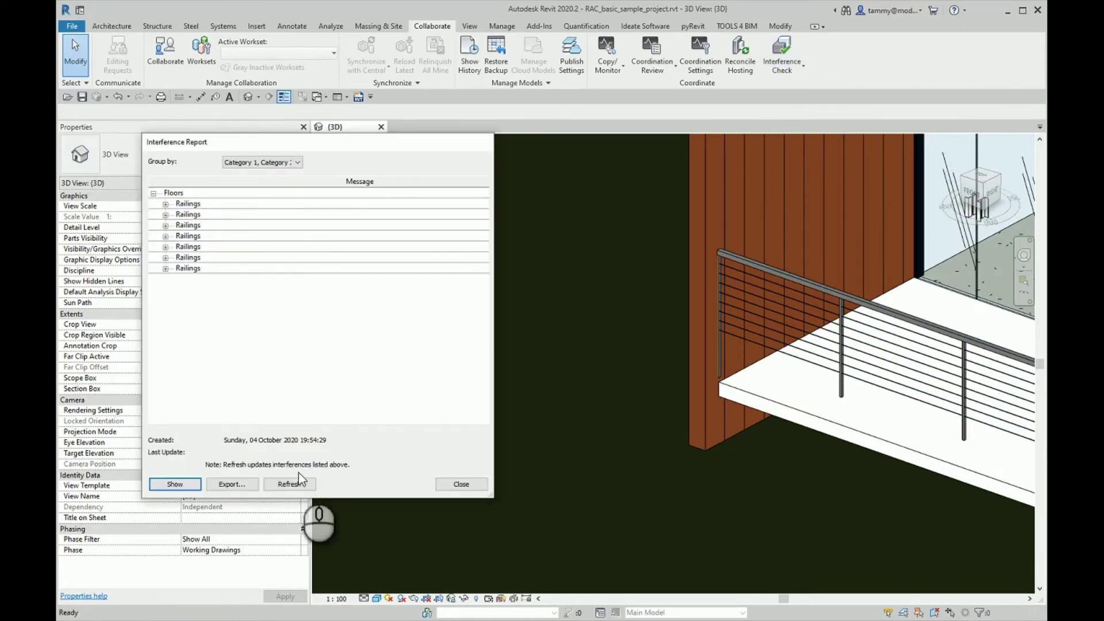
pyautogui.click(296, 486)
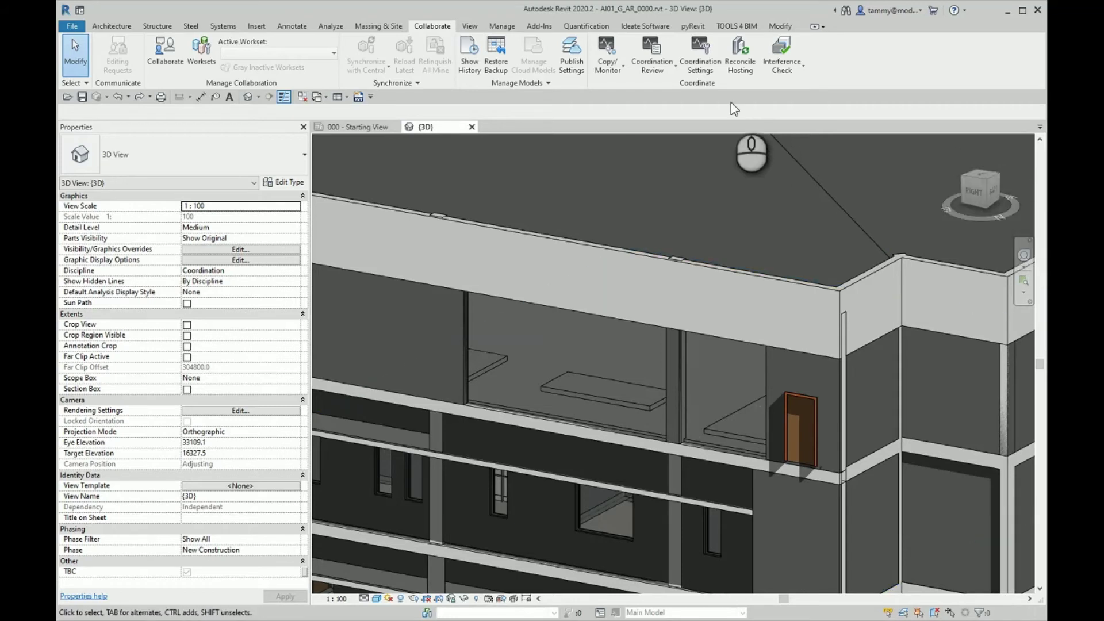
# - Start an interference check comparing Ceilings from the current project with categories from the linked model AI01_G_ST_0000.rvt
pyautogui.click(780, 66)
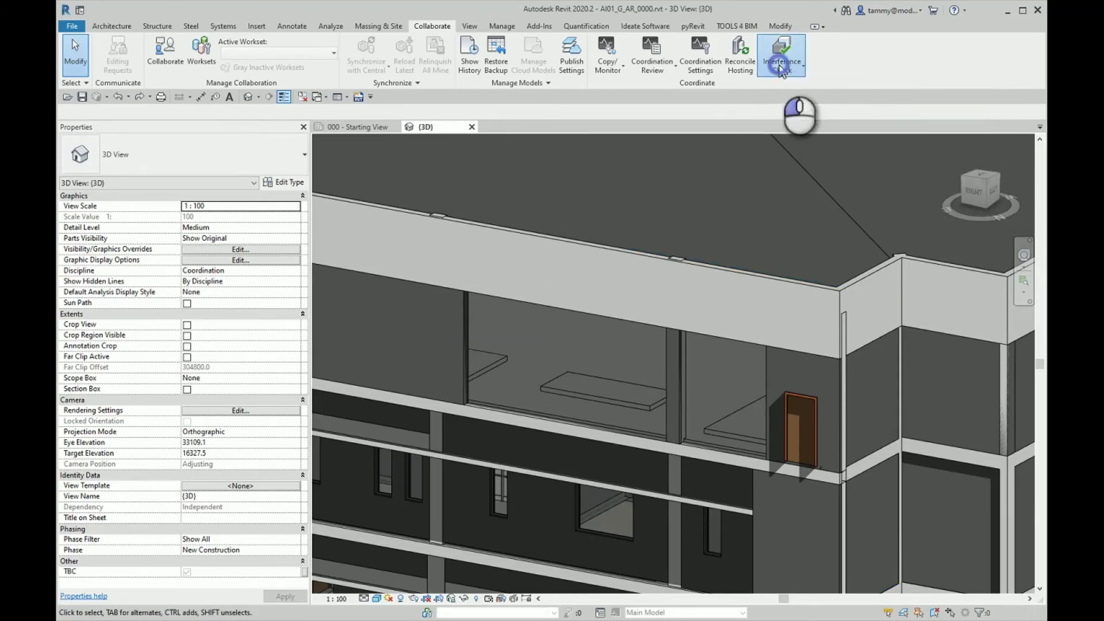
pyautogui.click(789, 89)
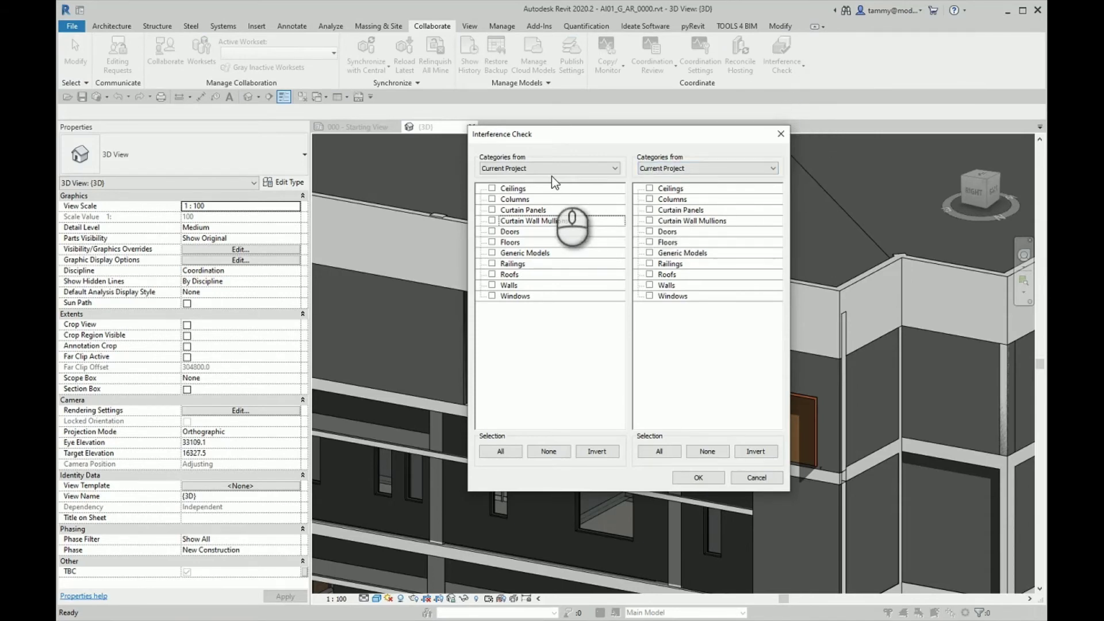
pyautogui.click(492, 189)
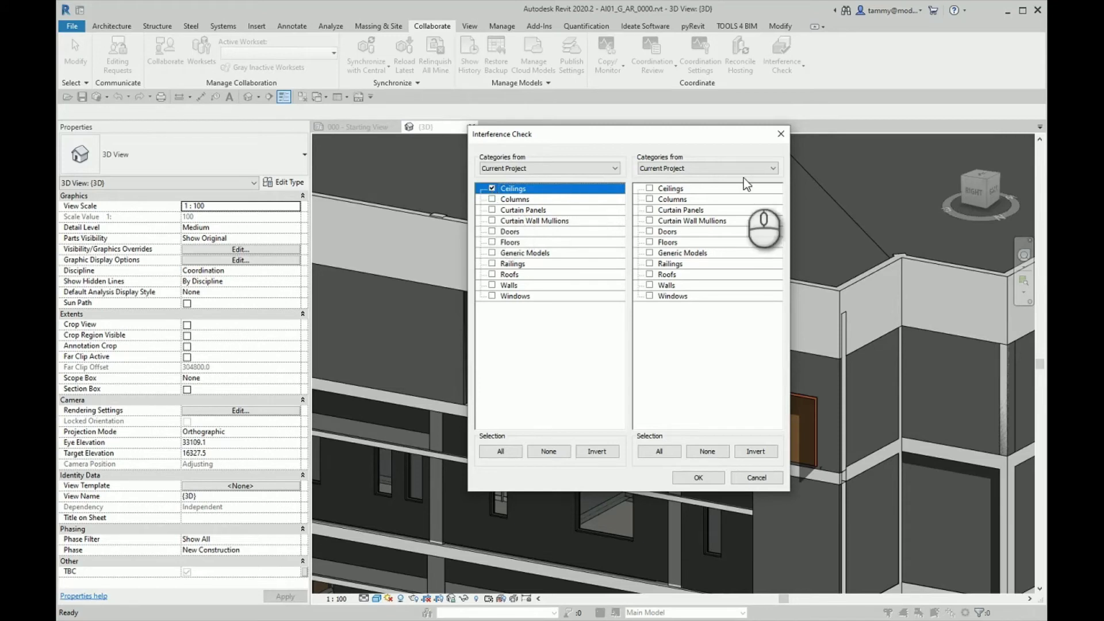
pyautogui.click(719, 167)
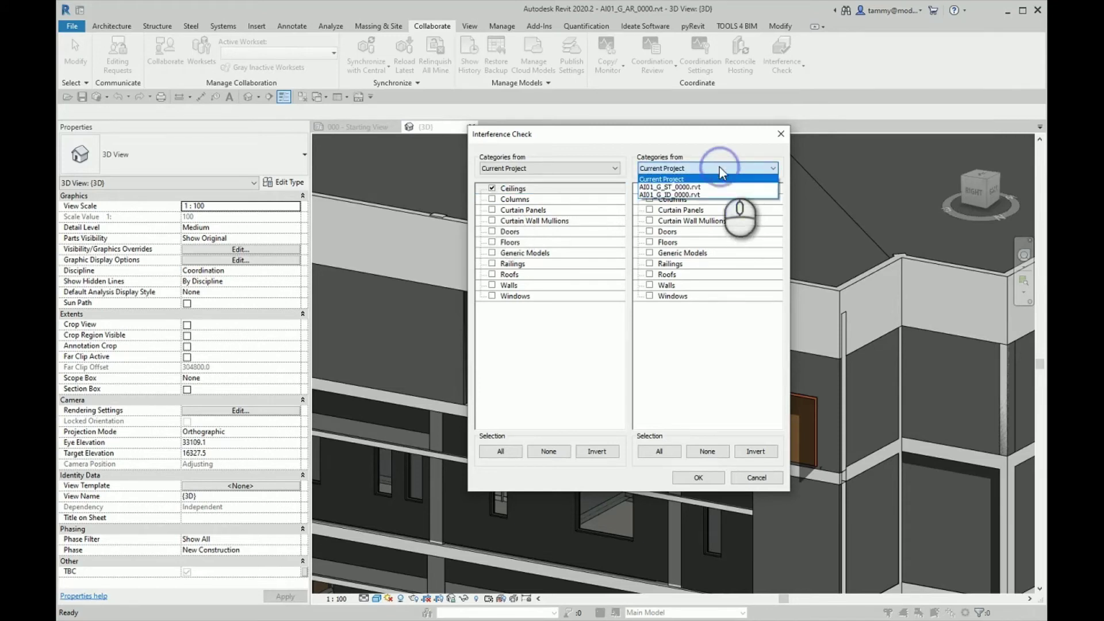
pyautogui.click(685, 187)
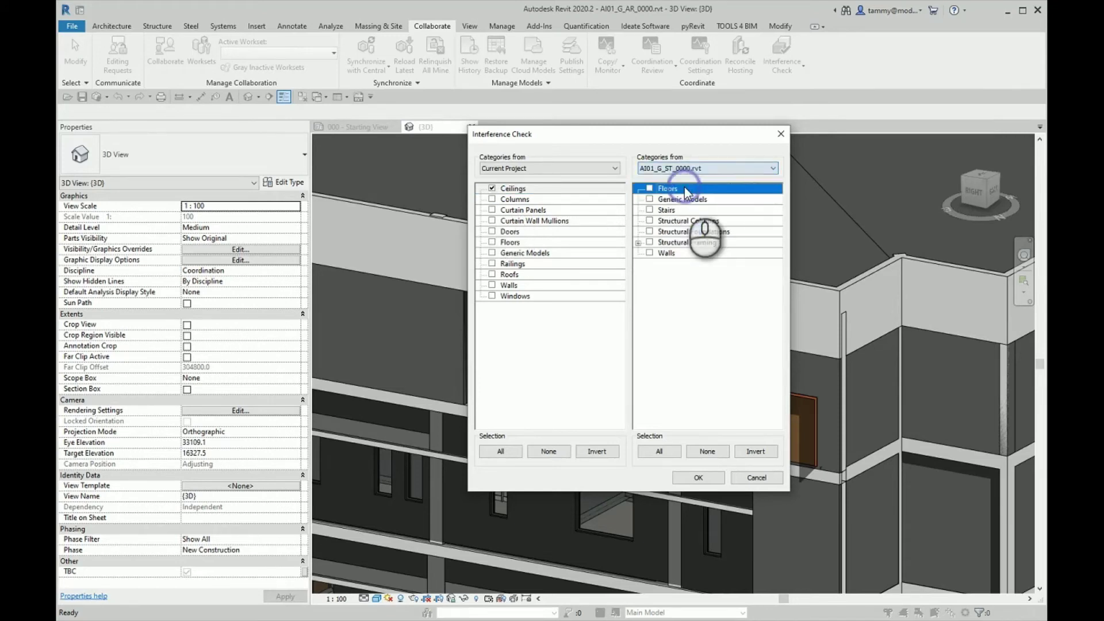
# - Run the ceilings check against the linked model's floors, generic models, stairs, structural columns, structural foundations, structural framing and walls, and close the report
pyautogui.click(650, 189)
pyautogui.click(650, 199)
pyautogui.click(650, 221)
pyautogui.click(649, 231)
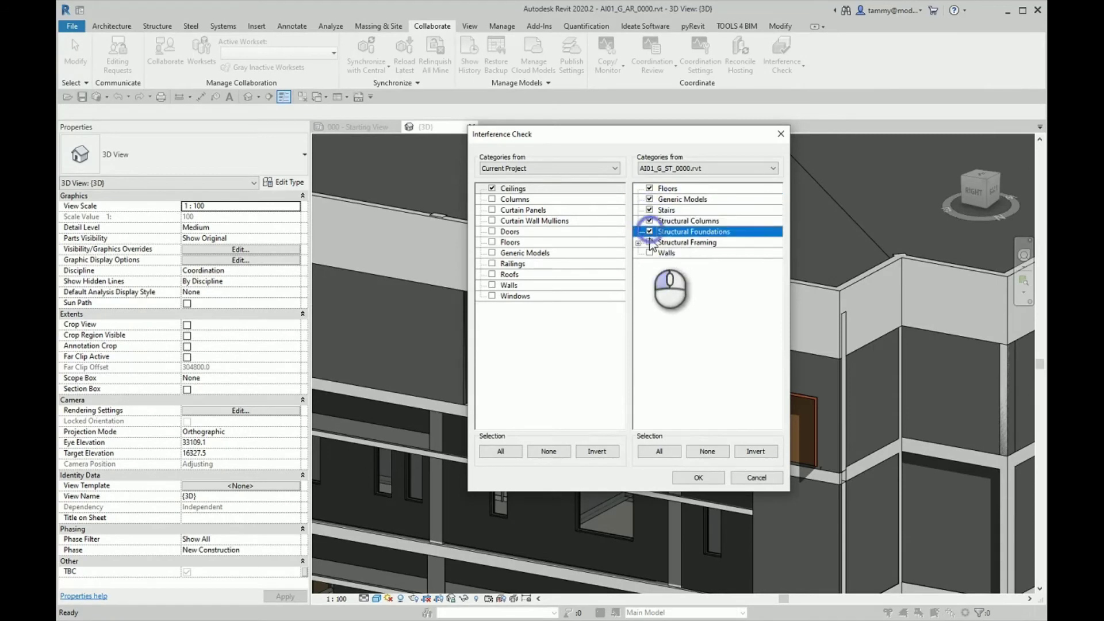
pyautogui.click(650, 243)
pyautogui.click(650, 253)
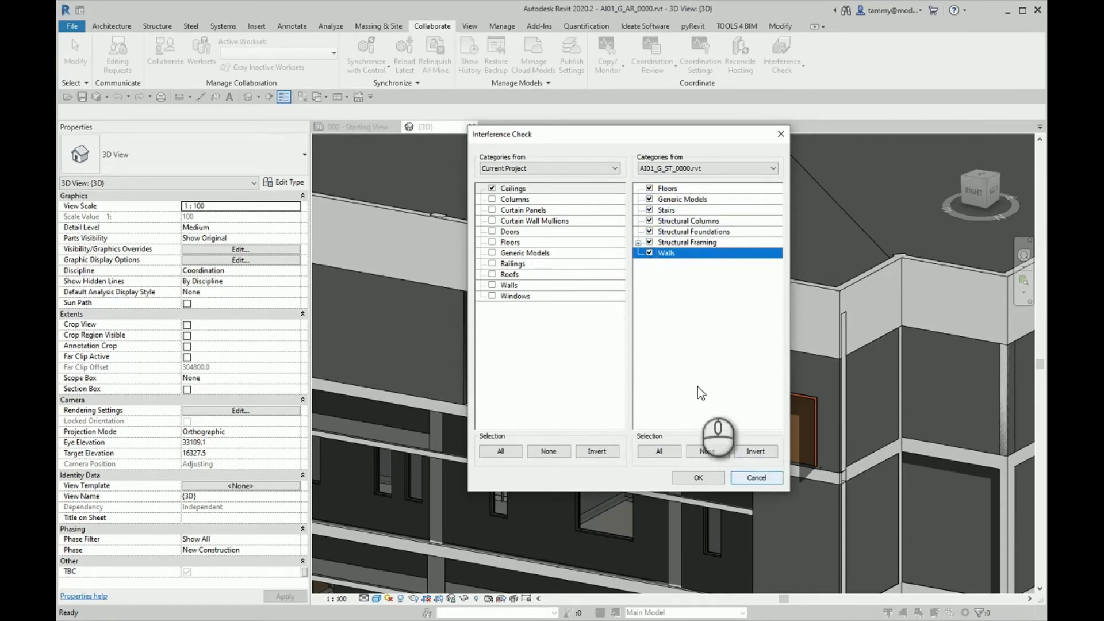
pyautogui.click(699, 478)
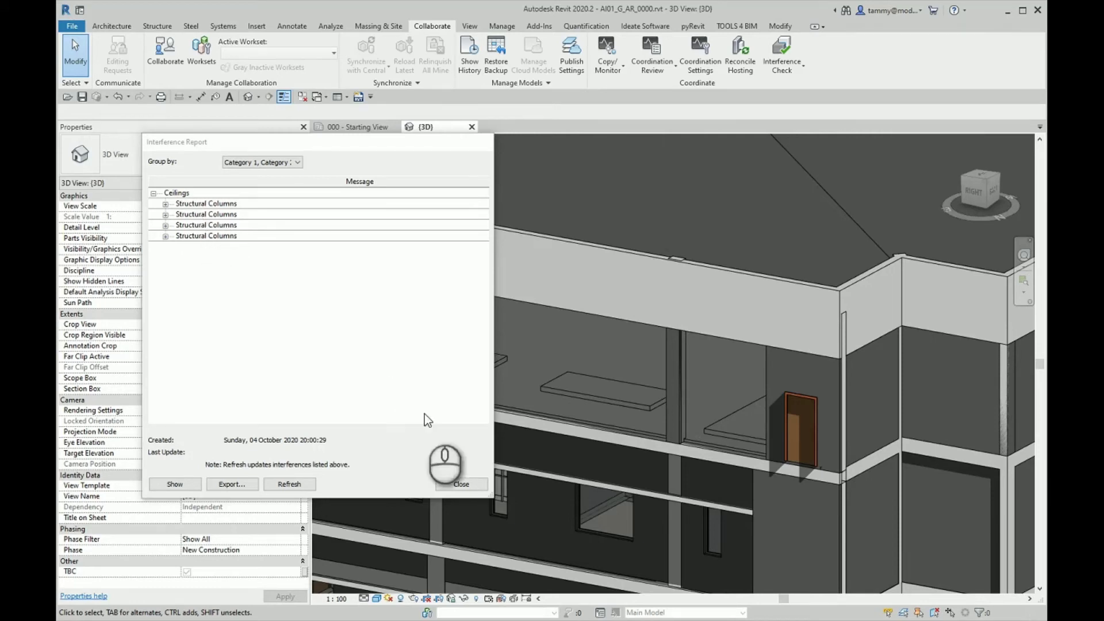
pyautogui.click(470, 487)
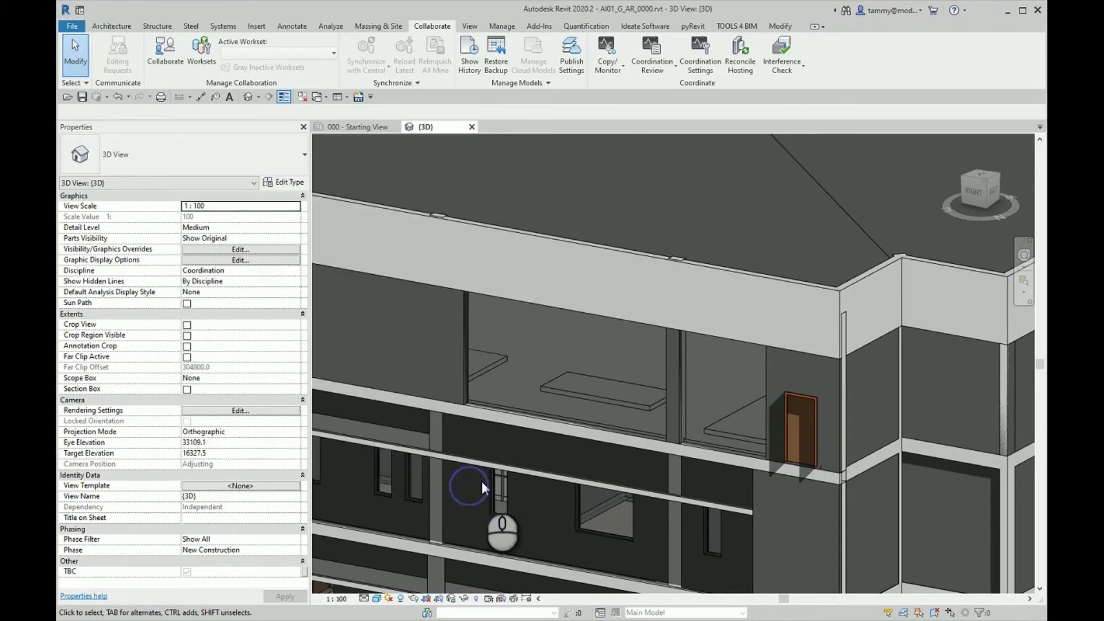
# - Start another interference check comparing Doors from the current project with categories from the linked model AI01_G_ST_0000.rvt
pyautogui.click(793, 57)
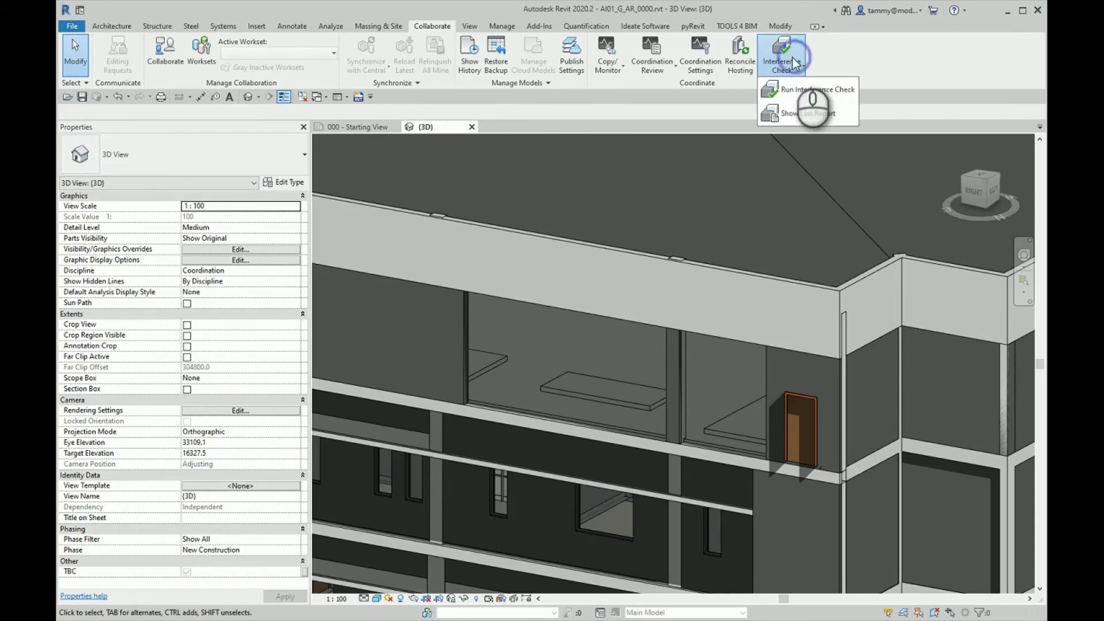
pyautogui.click(803, 89)
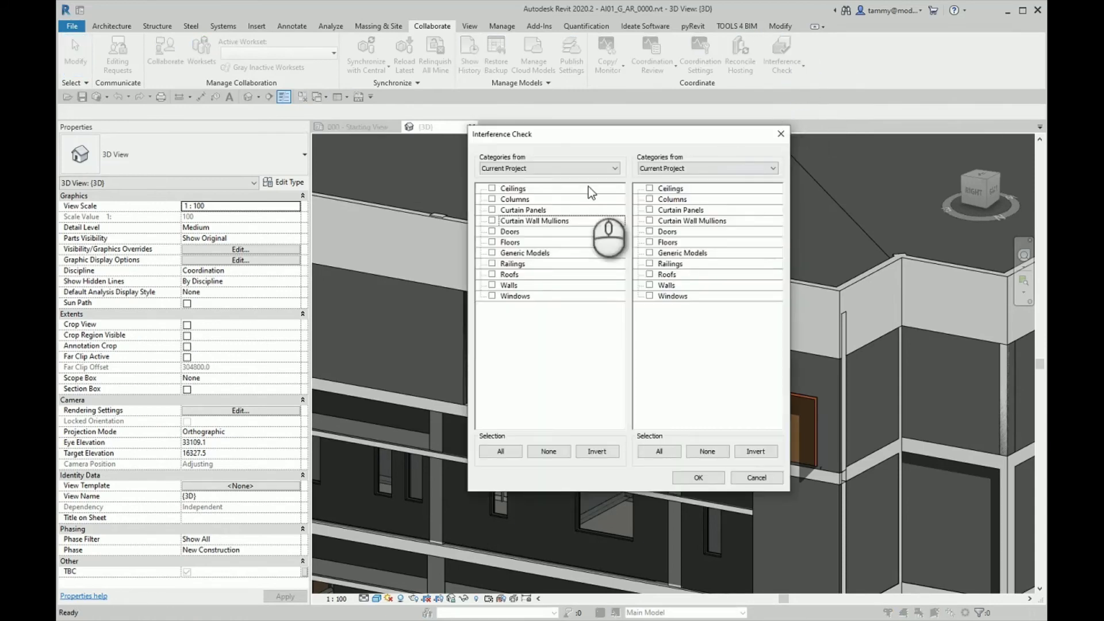
pyautogui.click(493, 231)
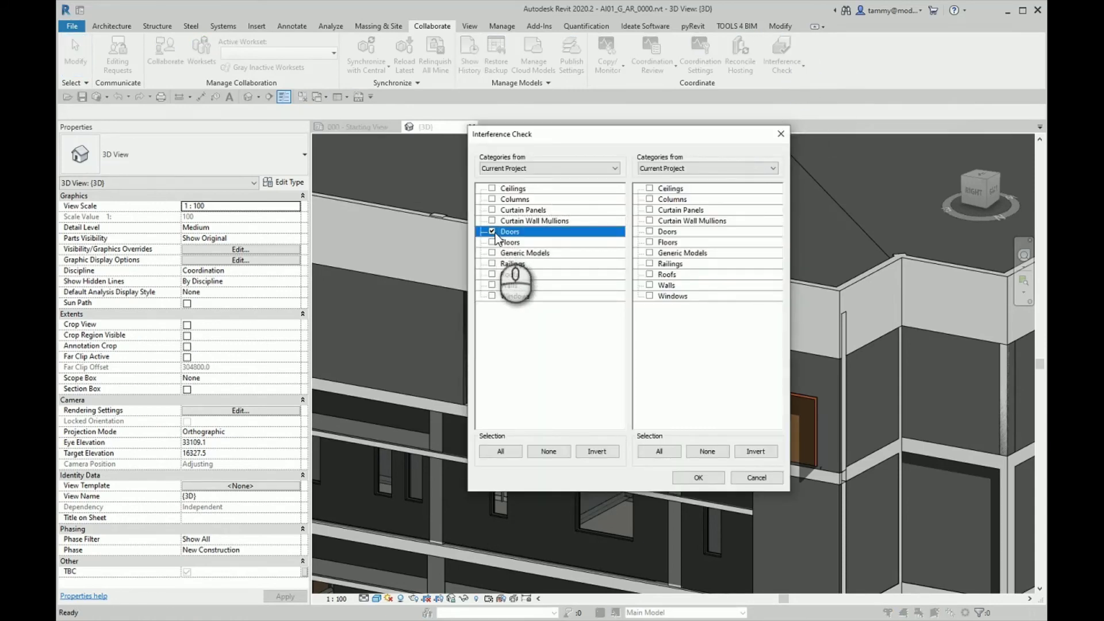
pyautogui.click(698, 167)
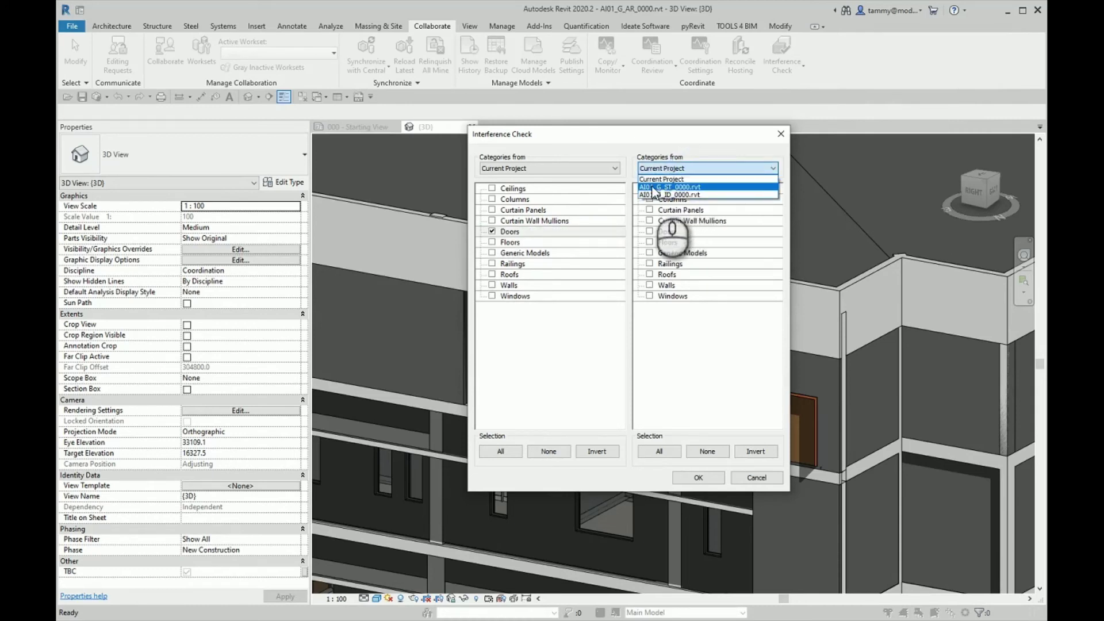
pyautogui.click(671, 188)
pyautogui.click(649, 188)
pyautogui.click(650, 199)
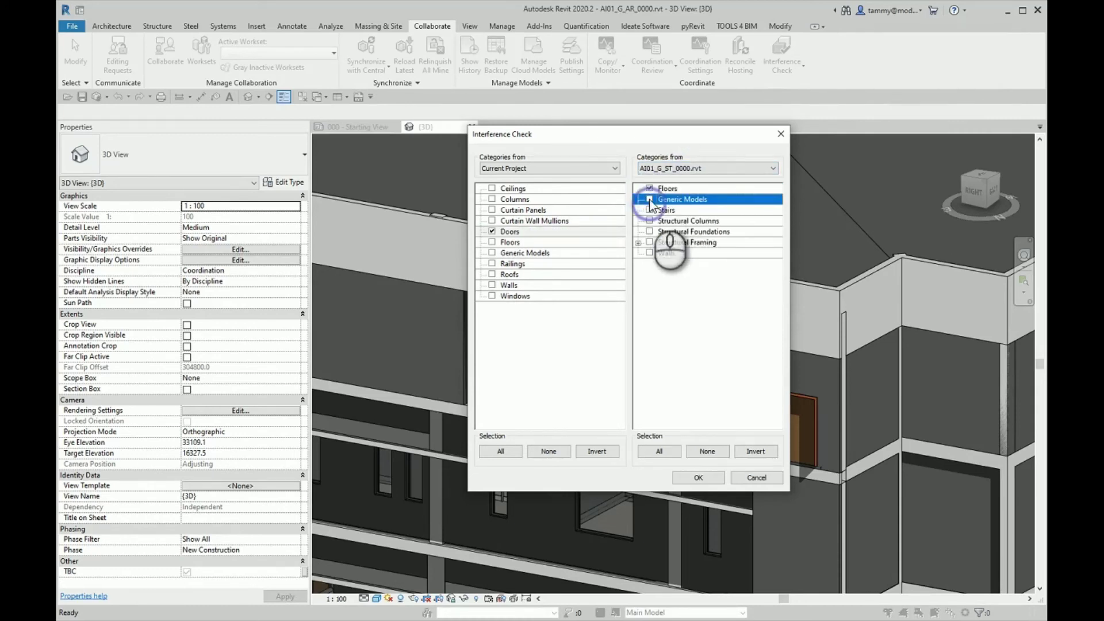
pyautogui.click(650, 210)
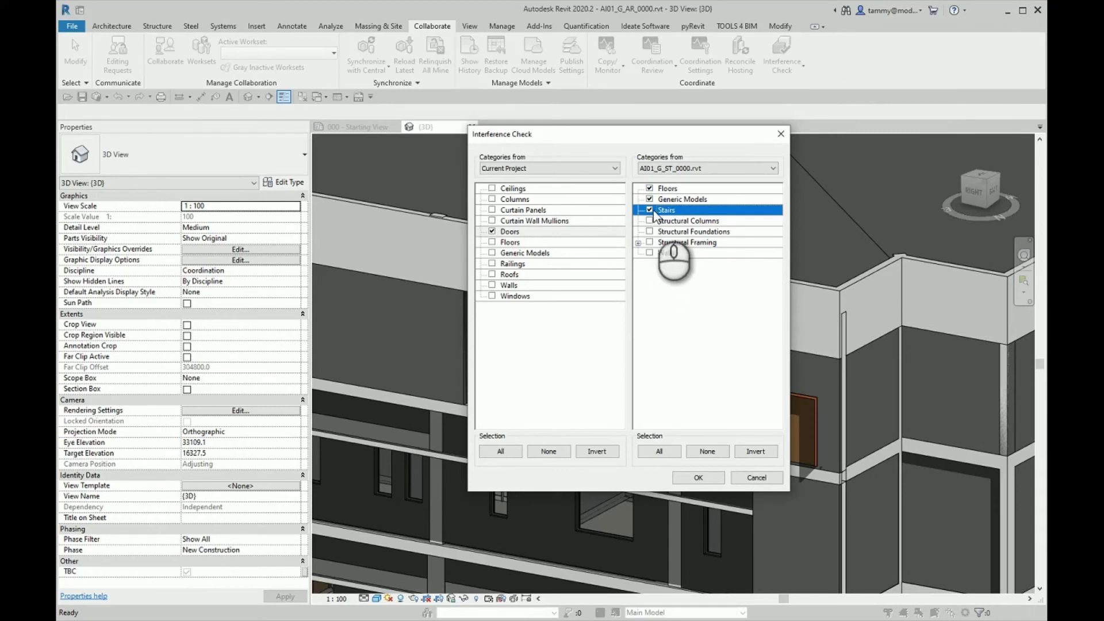
pyautogui.click(650, 210)
pyautogui.click(650, 199)
pyautogui.click(650, 188)
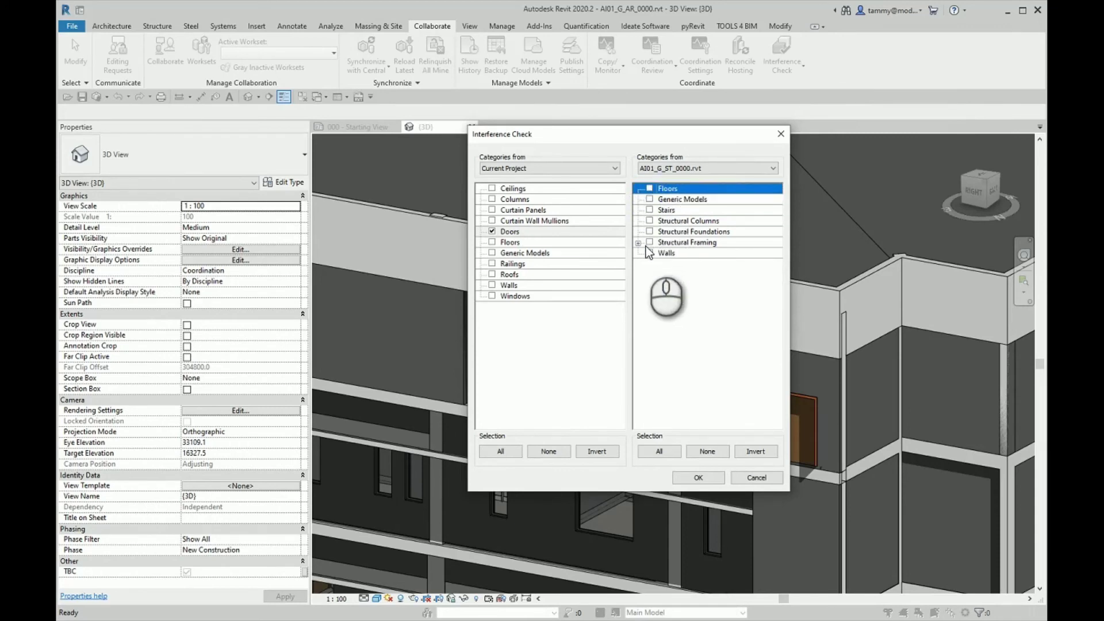
# - Include Structural Framing and Structural Columns of the linked model and run the interference check against the doors
pyautogui.click(650, 242)
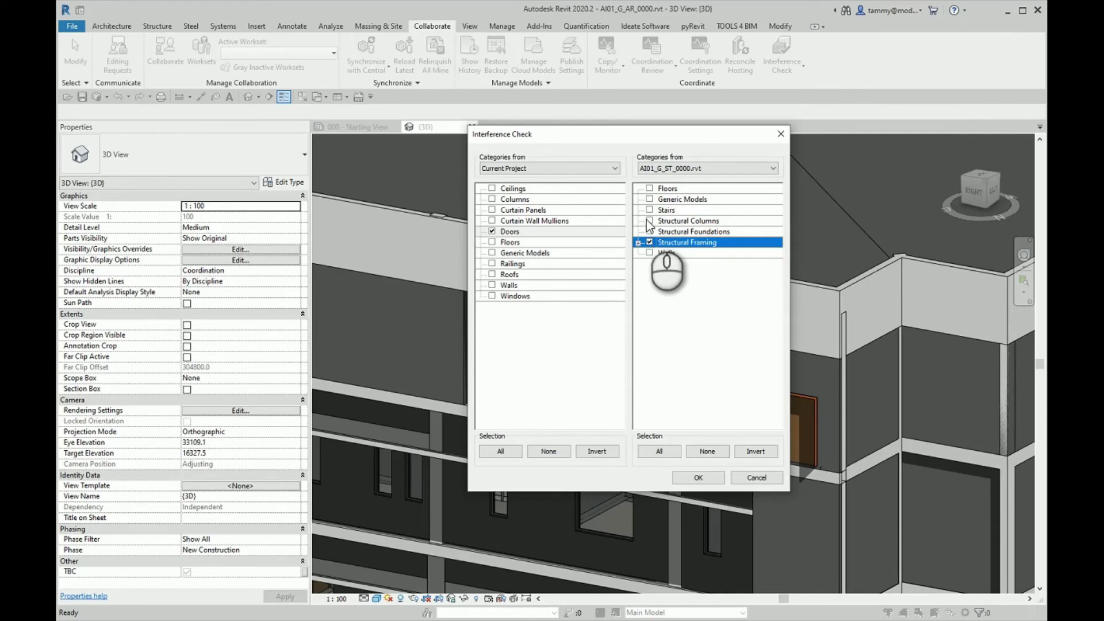
pyautogui.click(649, 221)
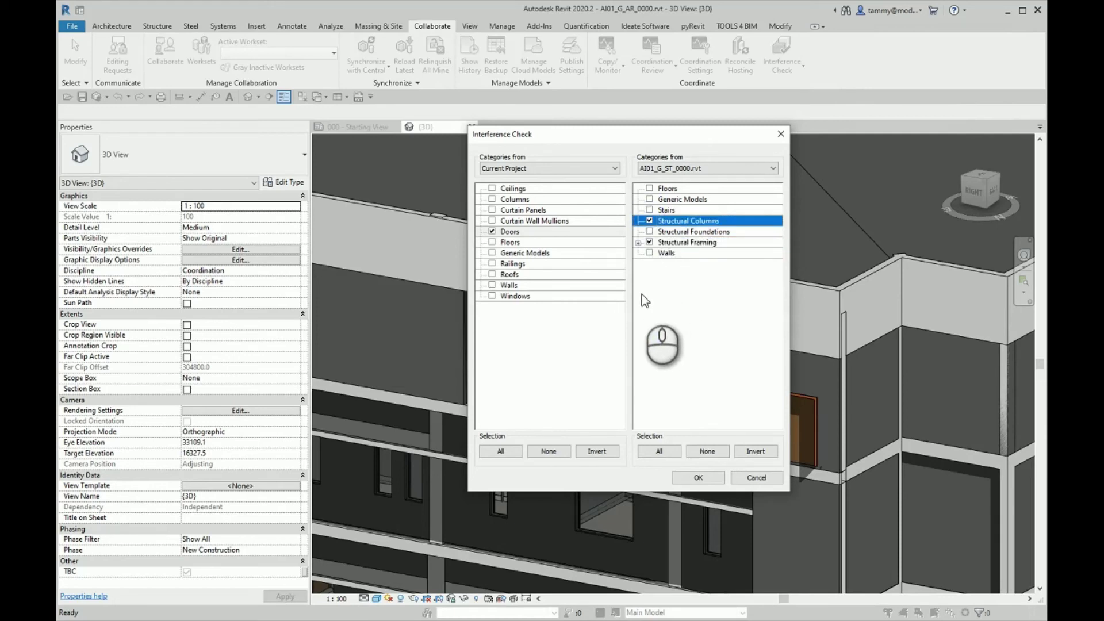
pyautogui.click(698, 477)
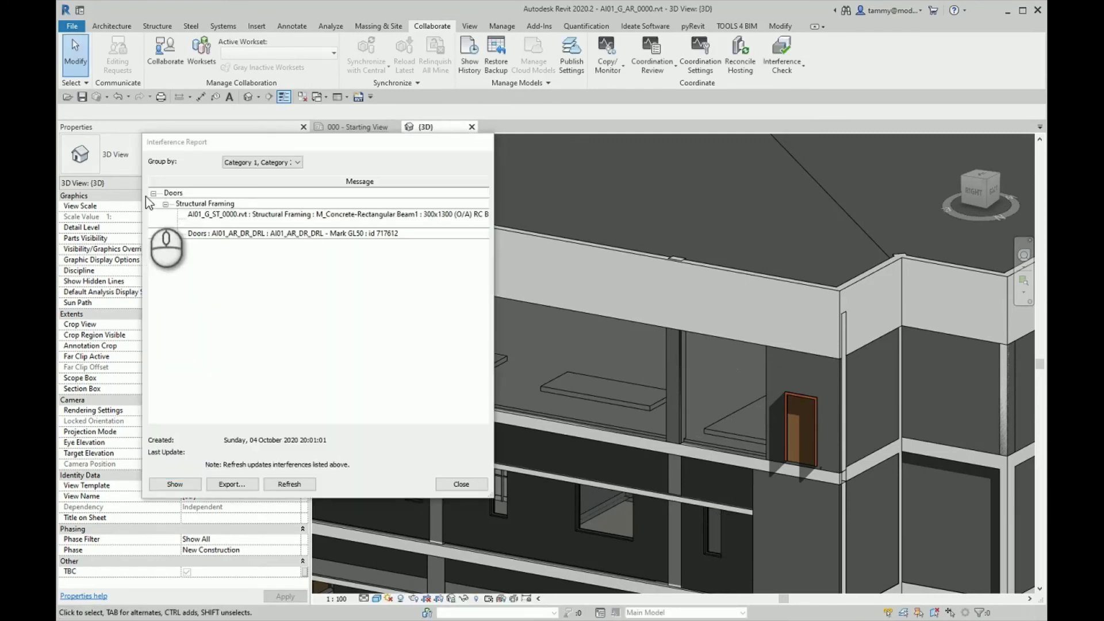
# - Show the reported door with mark GL50 in the model, continuing the search through closed views for a better view
pyautogui.click(247, 234)
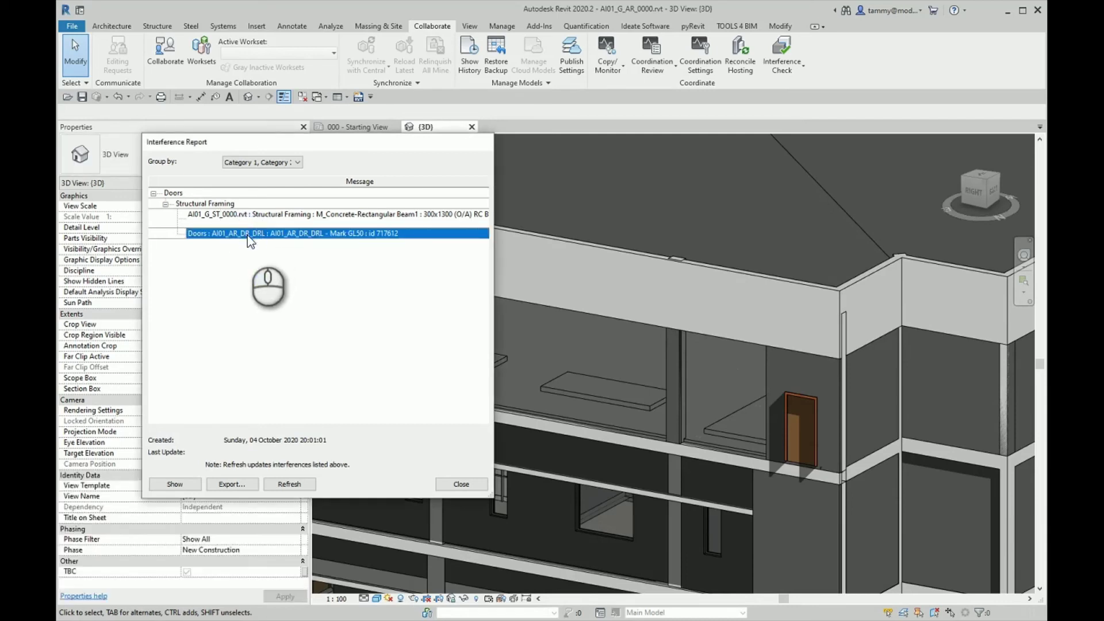
pyautogui.click(178, 484)
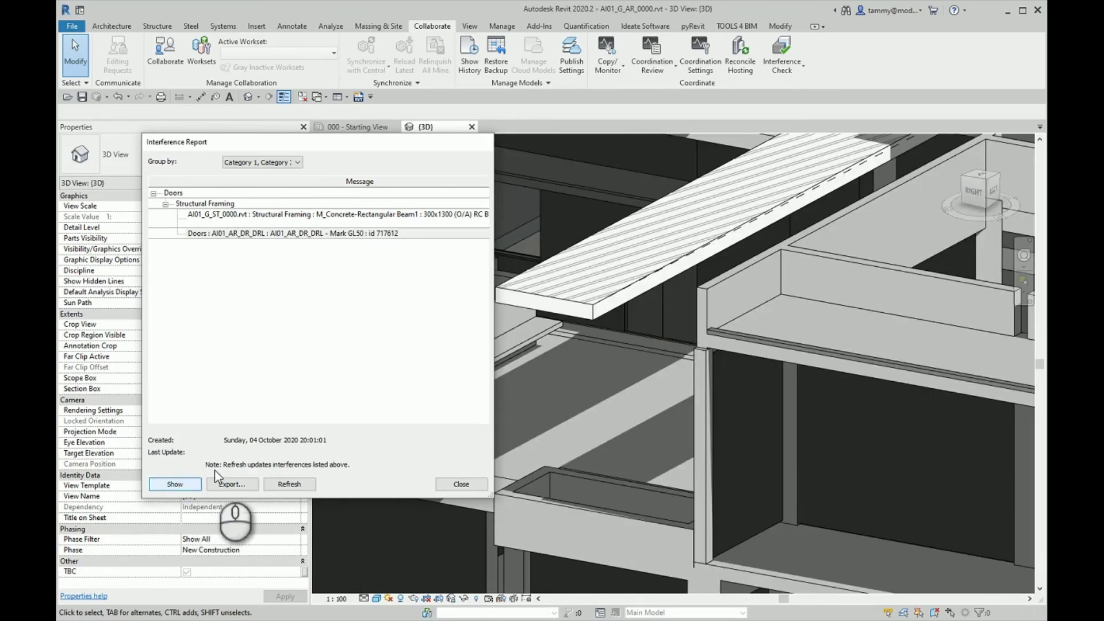
pyautogui.click(181, 486)
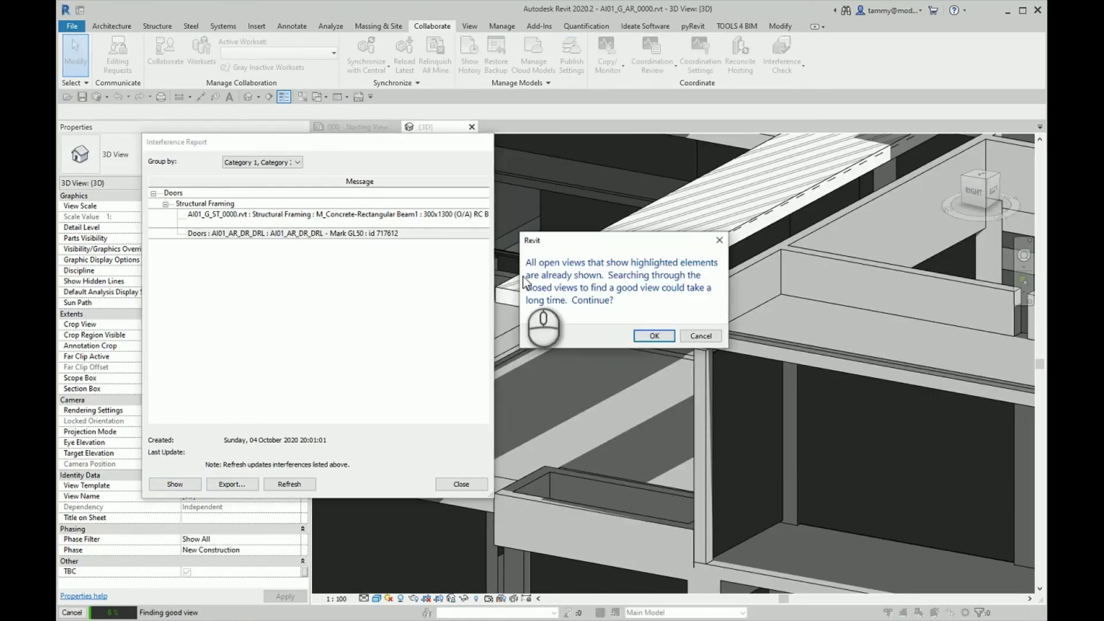
pyautogui.click(655, 336)
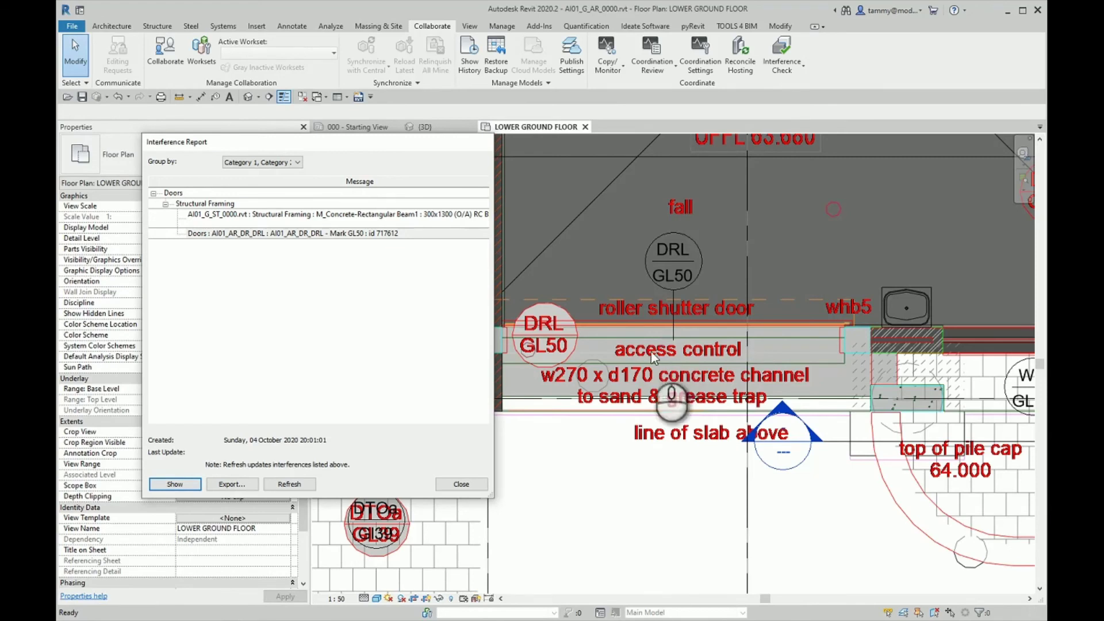